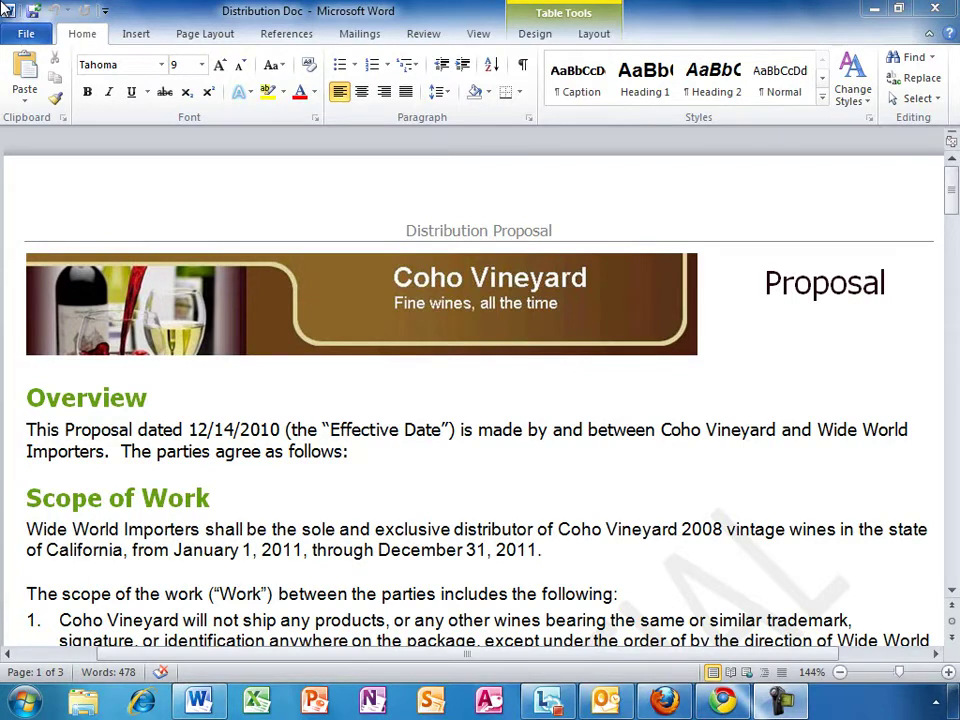
Step: Open Backstage for Distribution Doc, check Save & Send, then return to the Info page
{"action": "left_click", "coordinate": [24, 32]}
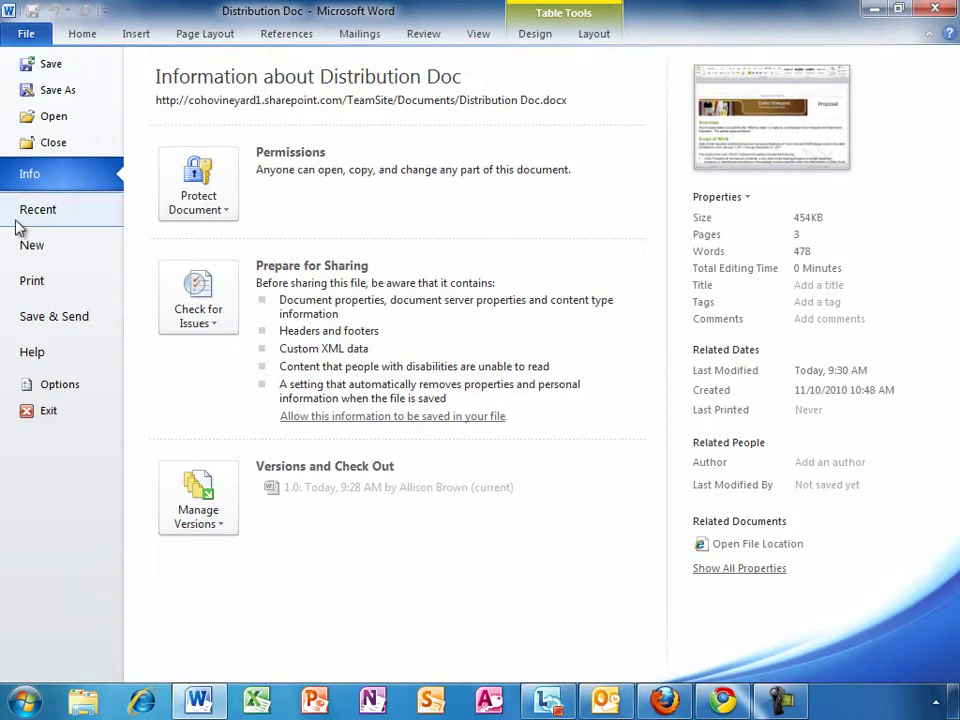
{"action": "left_click", "coordinate": [70, 318]}
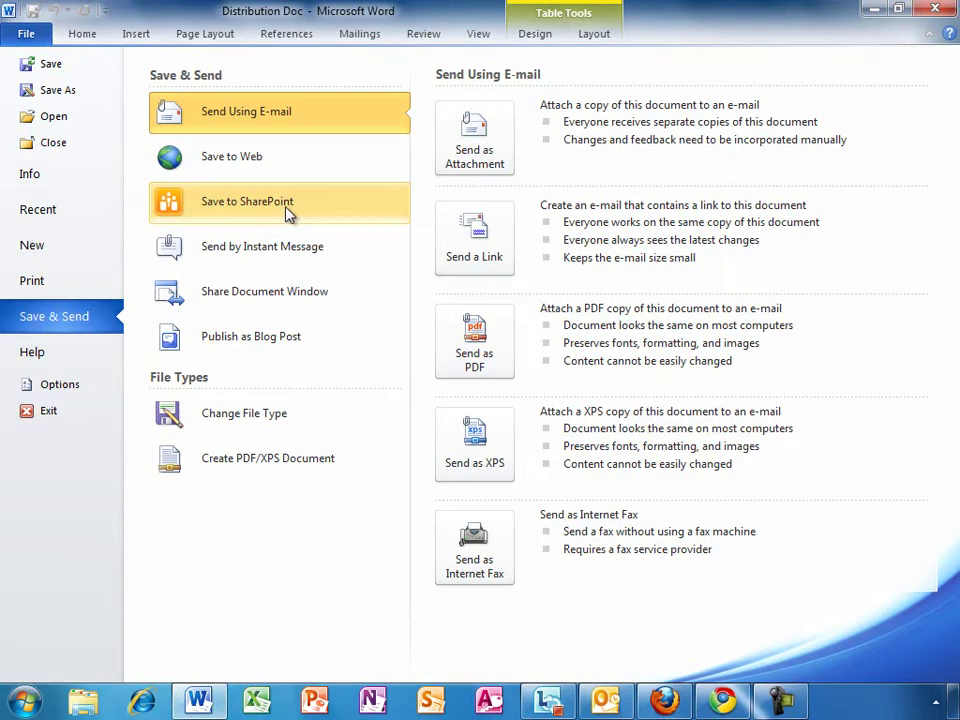
{"action": "left_click", "coordinate": [62, 178]}
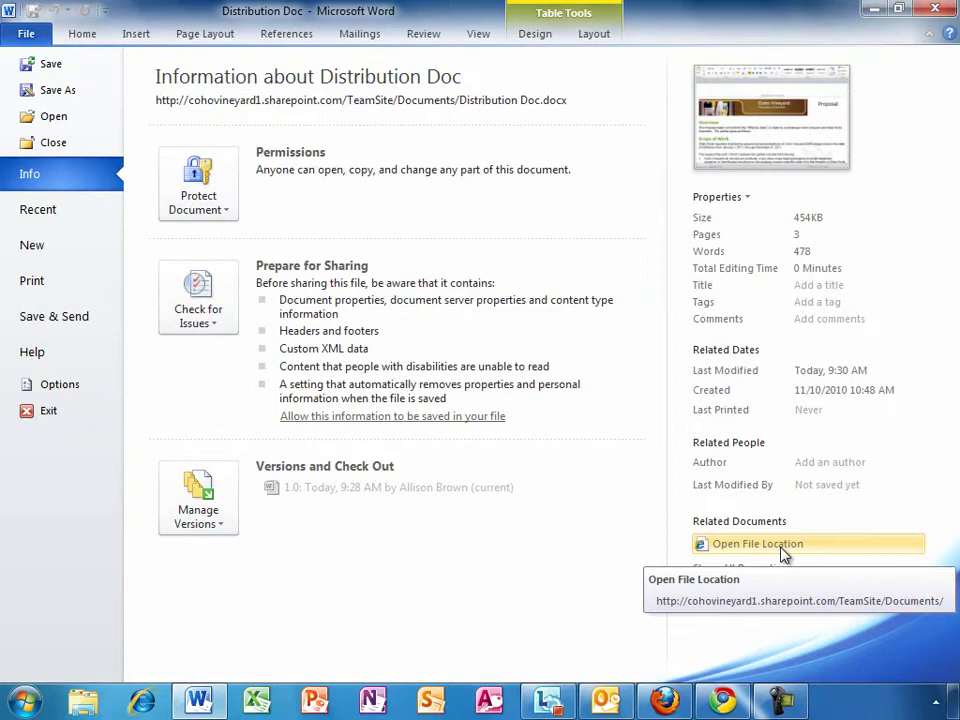
Step: Open Distribution Doc's Documents library via Open File Location, maximize the browser, and show Site Actions
{"action": "left_click", "coordinate": [785, 548]}
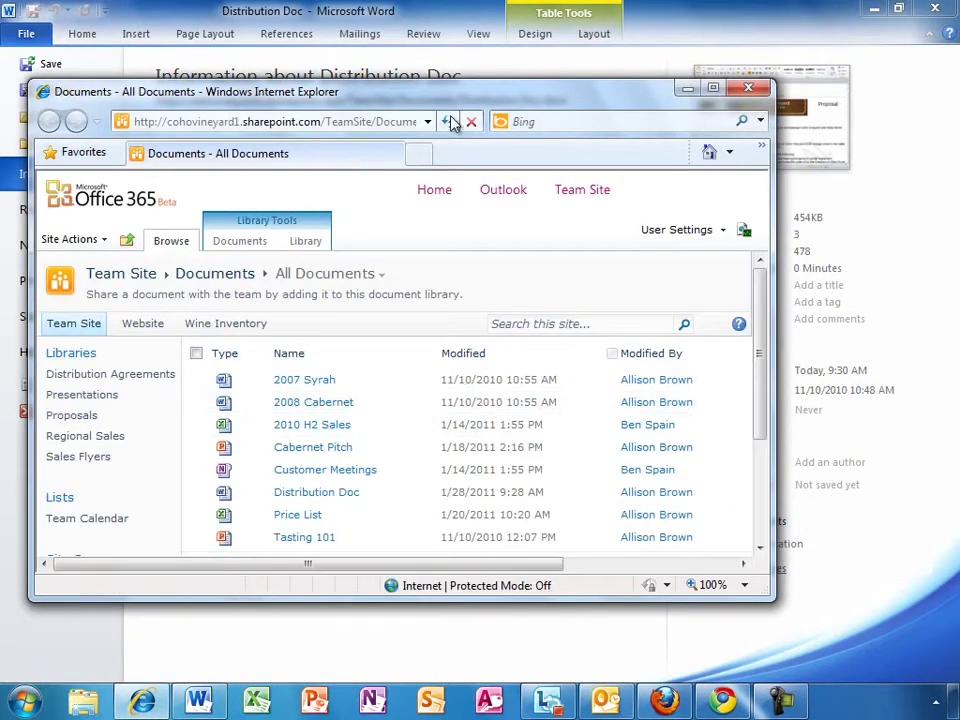
{"action": "double_click", "coordinate": [400, 91]}
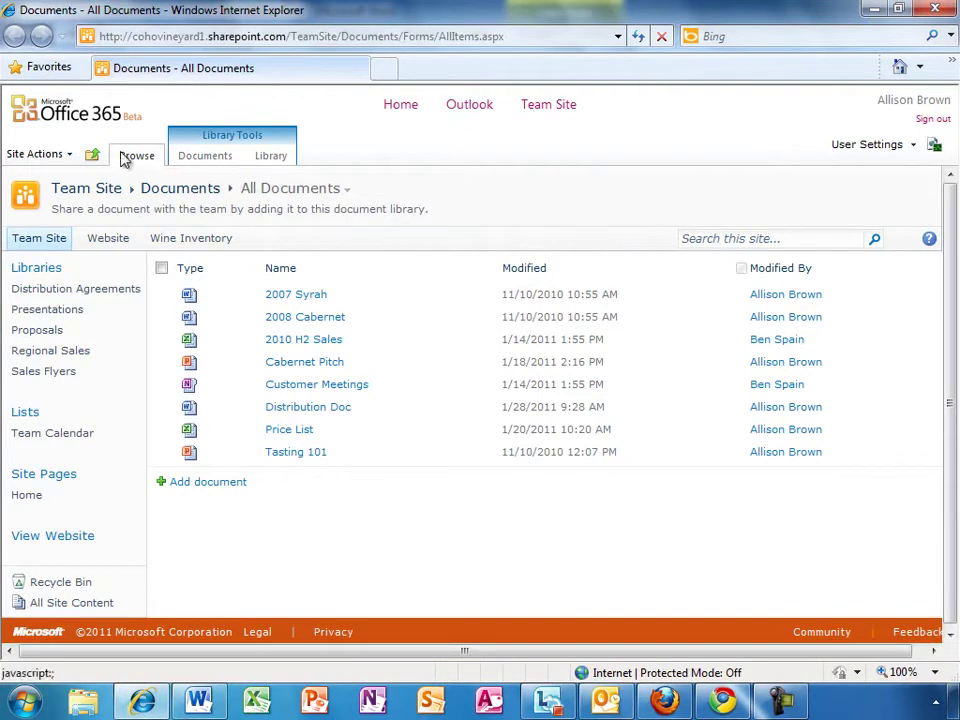
{"action": "left_click", "coordinate": [70, 155]}
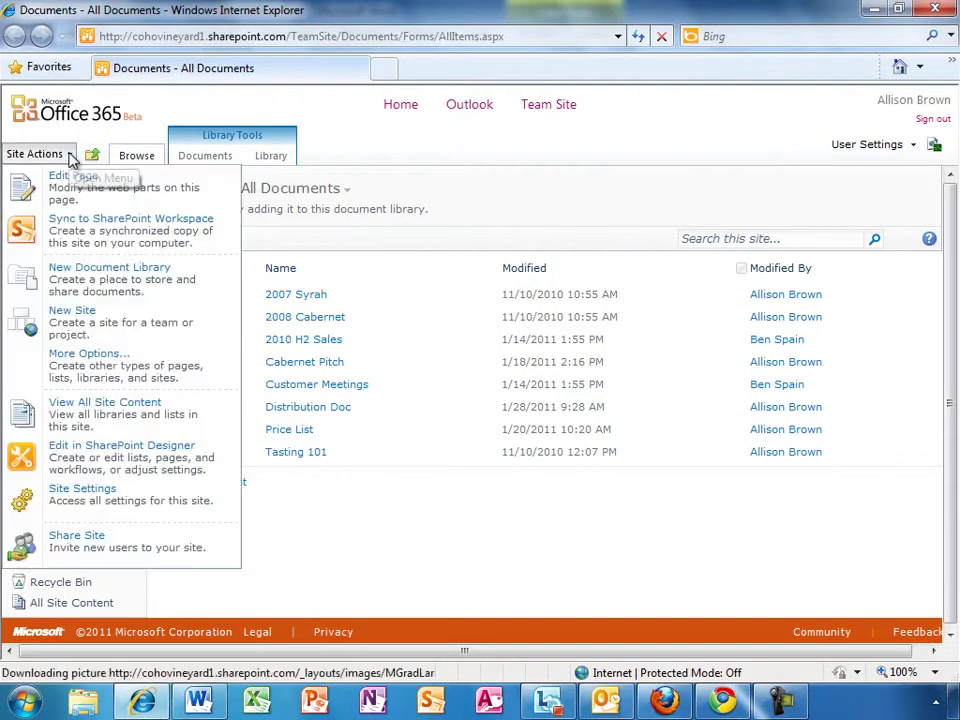
{"action": "left_click", "coordinate": [79, 324]}
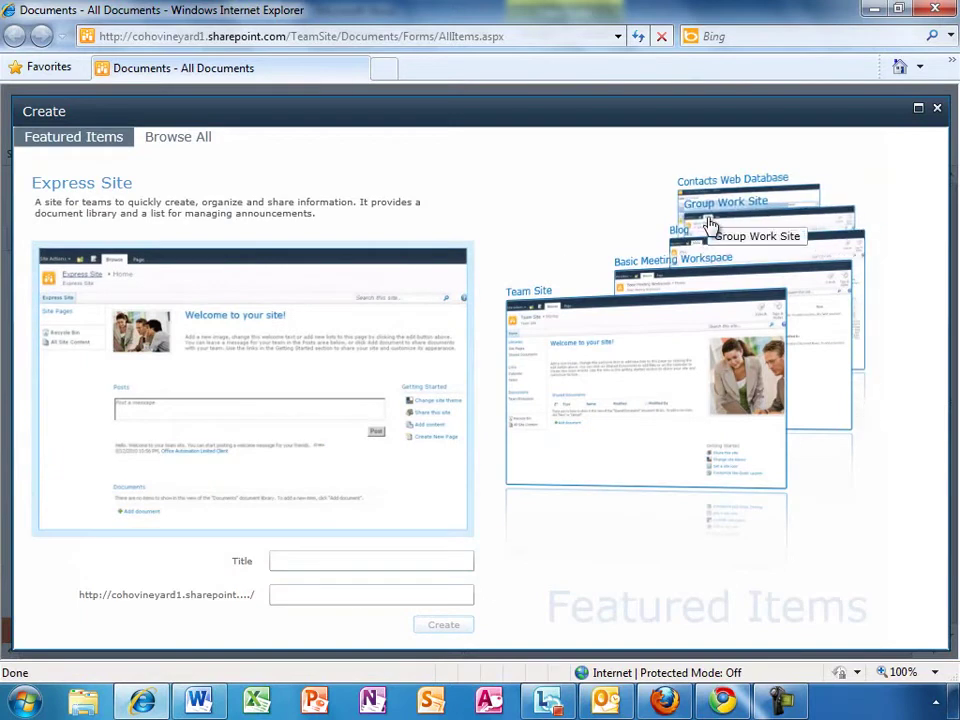
{"action": "left_click", "coordinate": [707, 228]}
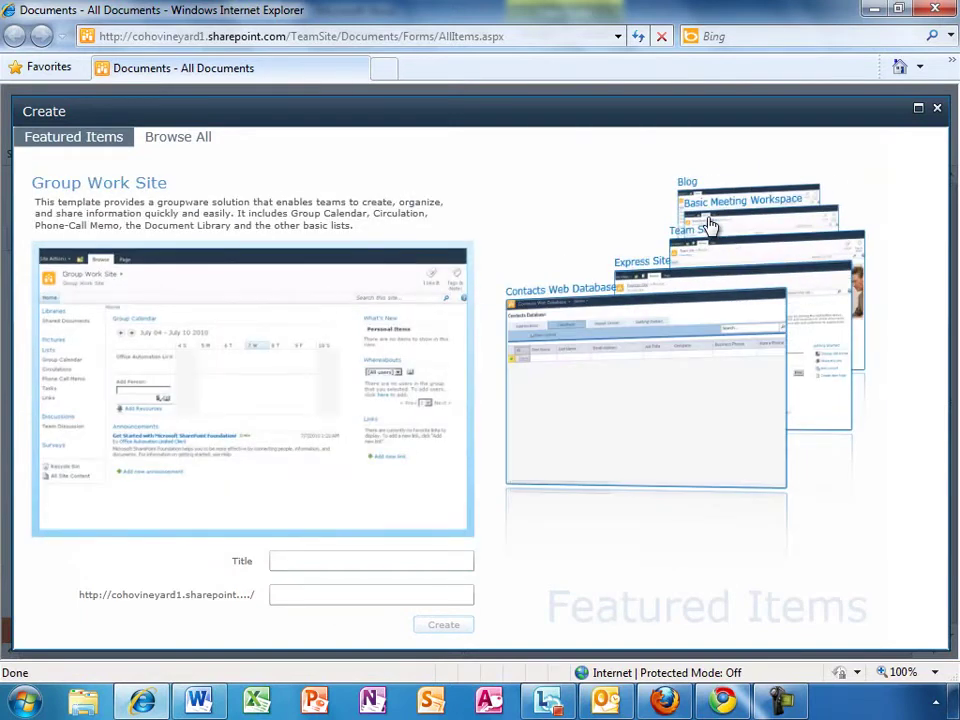
{"action": "left_click", "coordinate": [707, 222]}
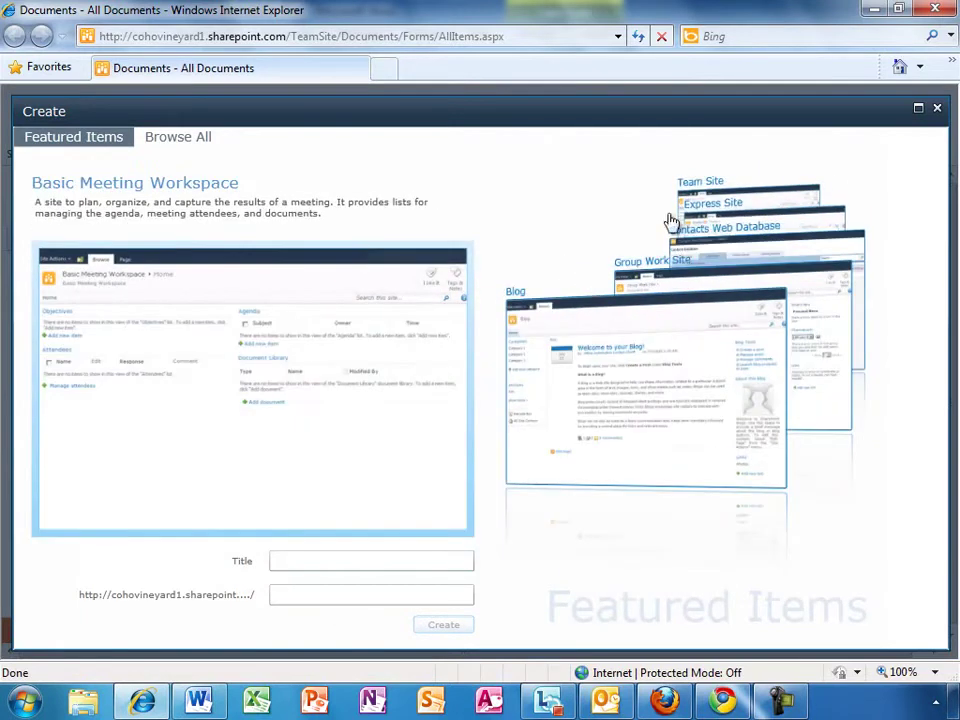
{"action": "left_click", "coordinate": [200, 140]}
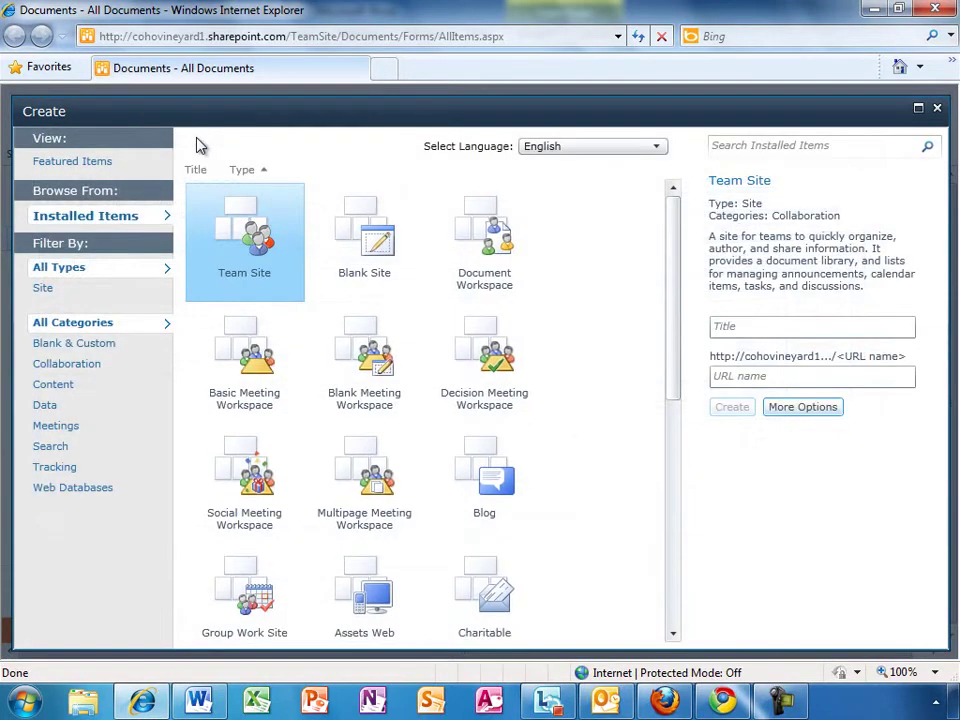
{"action": "left_click", "coordinate": [937, 109]}
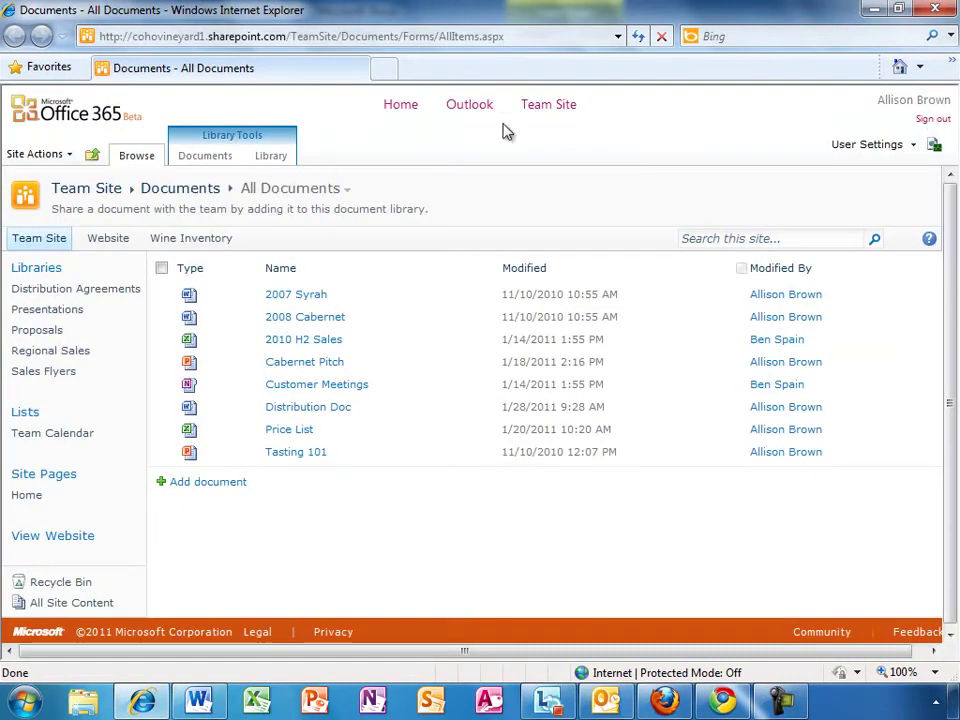
Step: Share the team site with a new visitor's e-mail address and confirm the invitation
{"action": "left_click", "coordinate": [52, 155]}
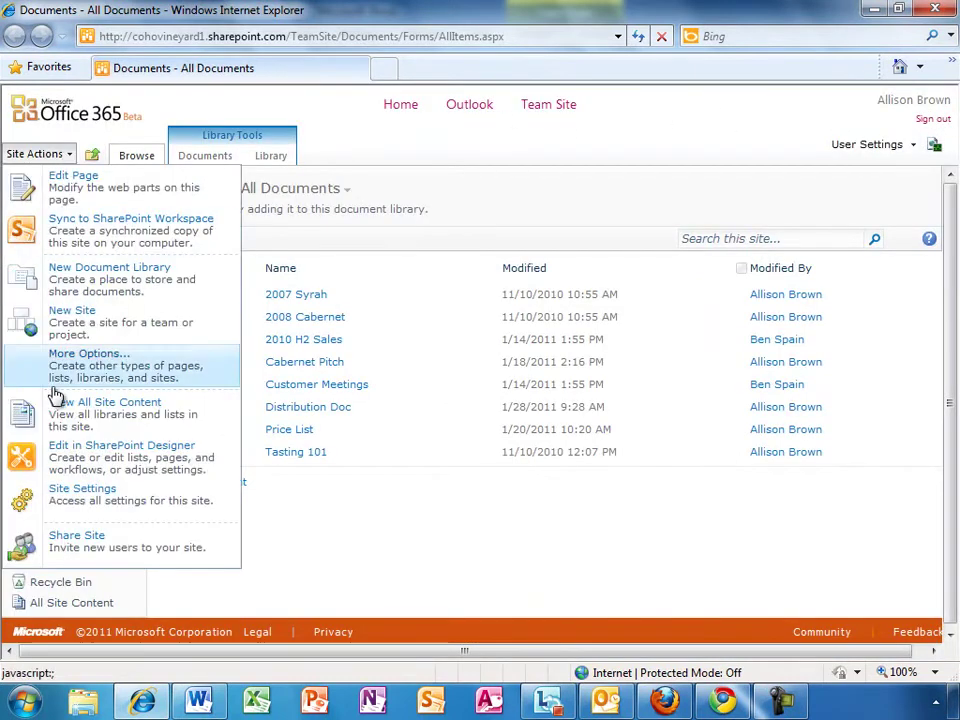
{"action": "left_click", "coordinate": [85, 555]}
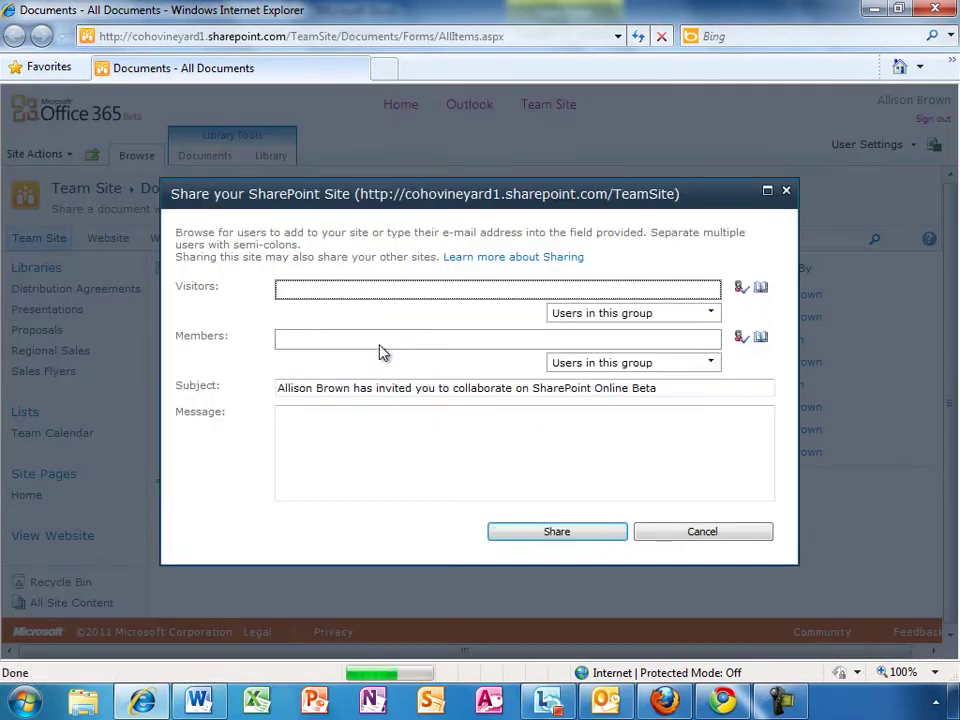
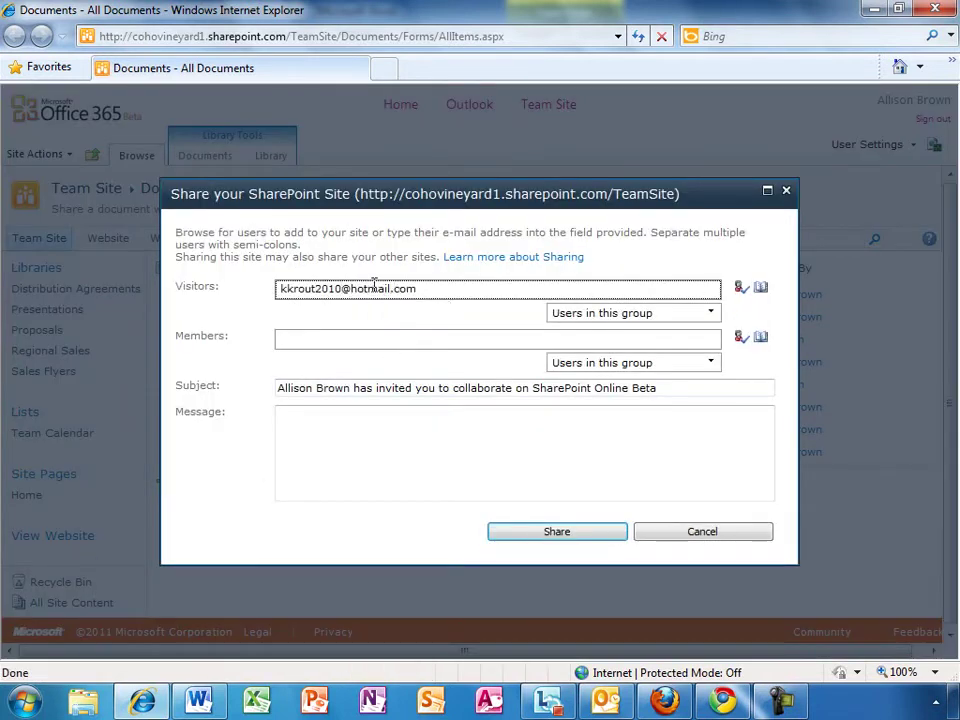
{"action": "left_click", "coordinate": [535, 534]}
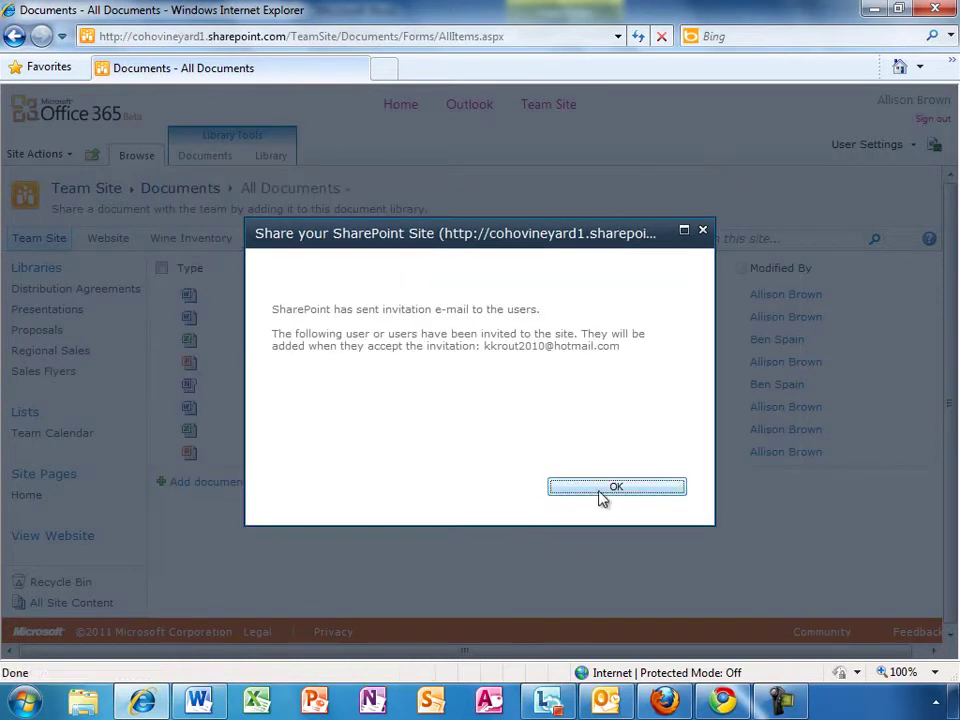
{"action": "left_click", "coordinate": [613, 489]}
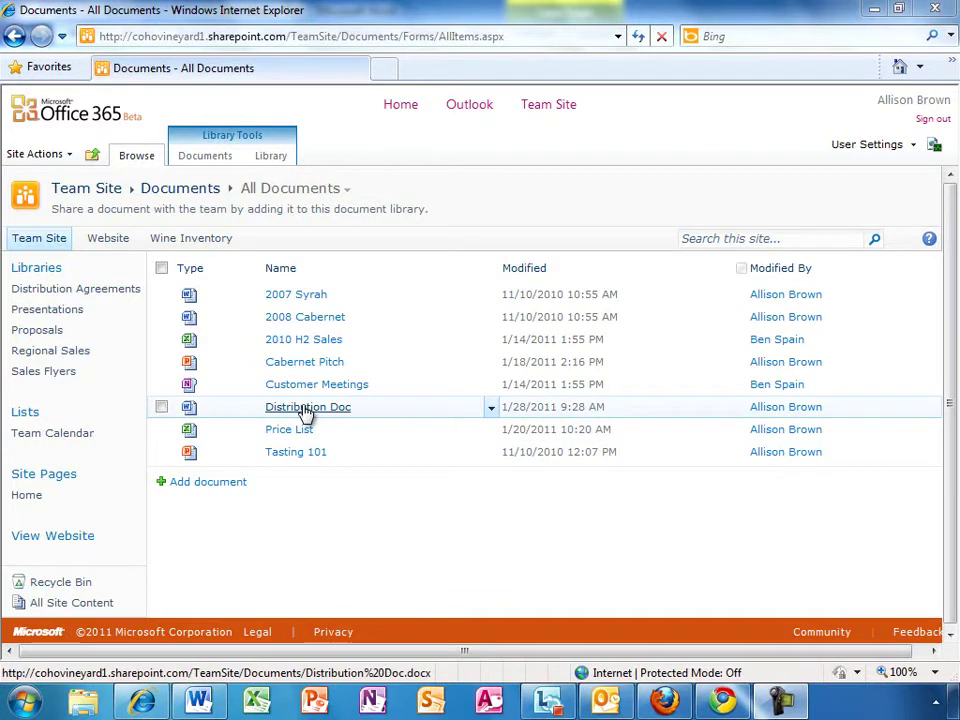
Step: Open Distribution Doc in Word Web App and scroll through its three pages
{"action": "left_click", "coordinate": [305, 410]}
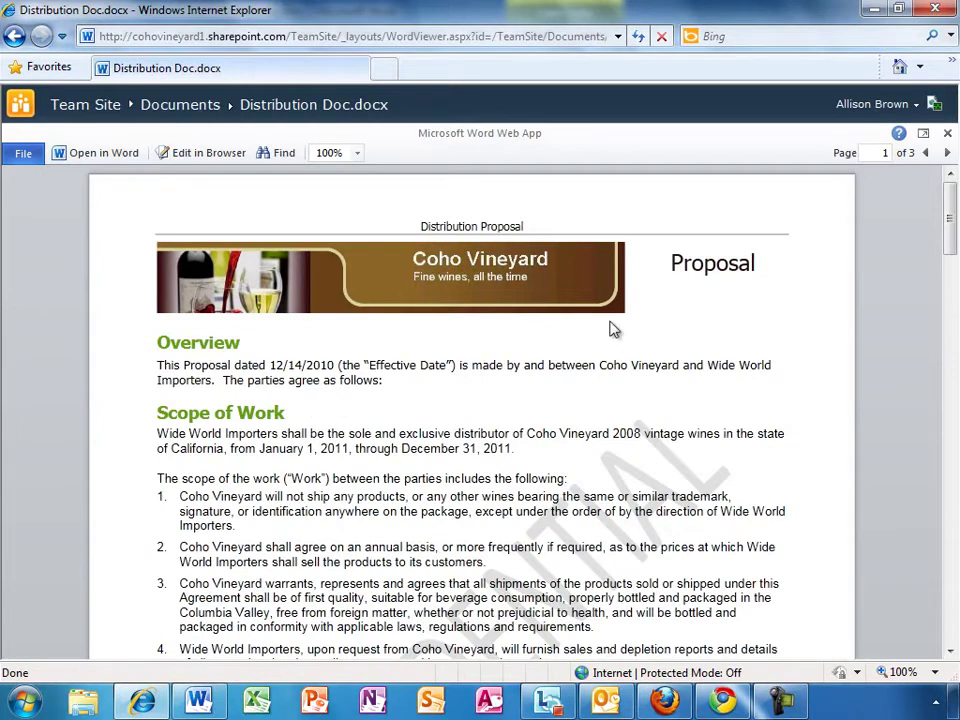
{"action": "left_click_drag", "start_coordinate": [946, 231], "coordinate": [957, 548]}
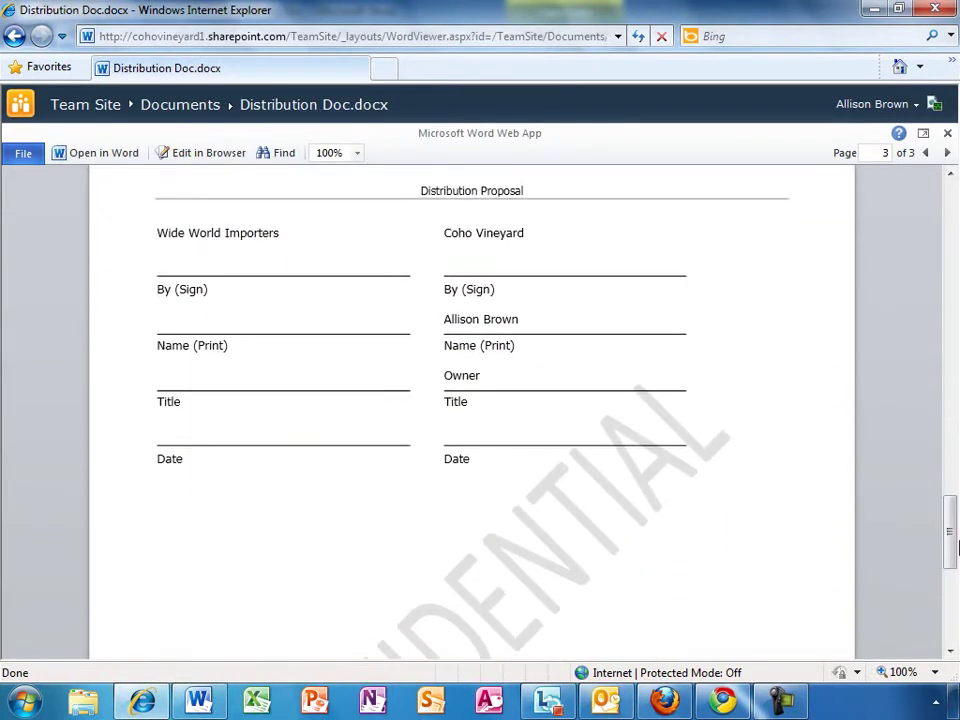
{"action": "left_click_drag", "start_coordinate": [957, 548], "coordinate": [950, 325]}
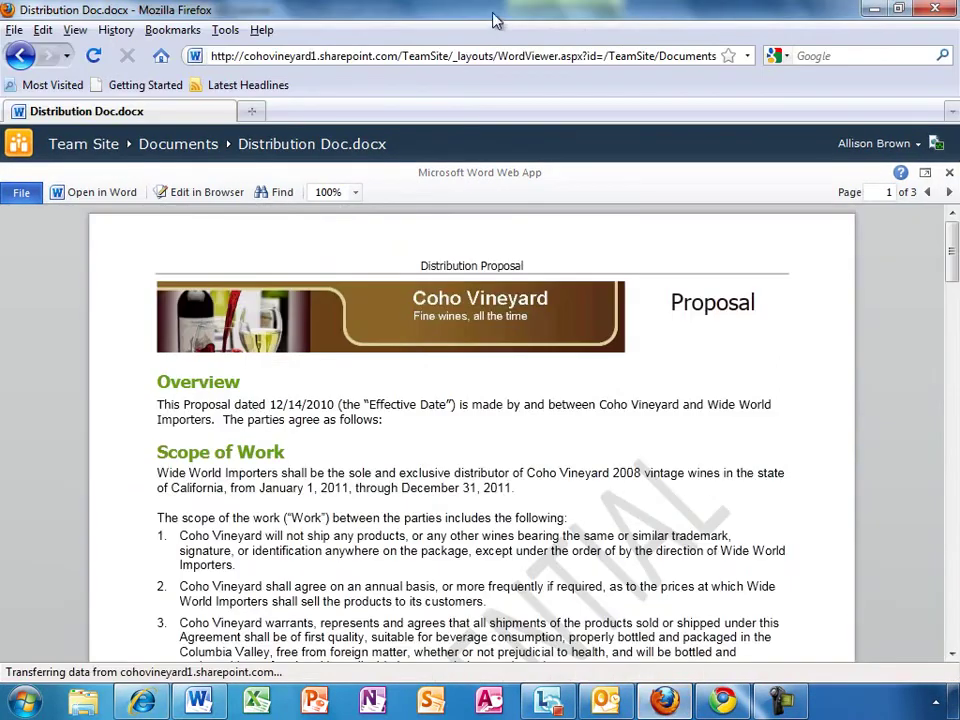
Step: Snap Firefox to the left half and Chrome to the right half of the screen
{"action": "key", "text": "super+Left"}
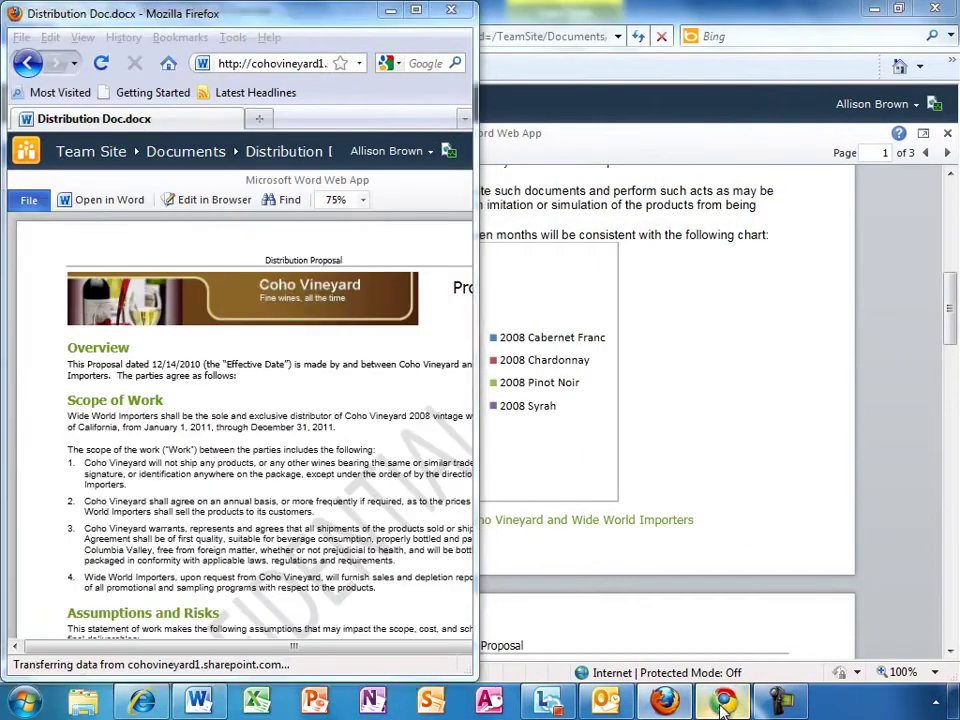
{"action": "left_click", "coordinate": [724, 703]}
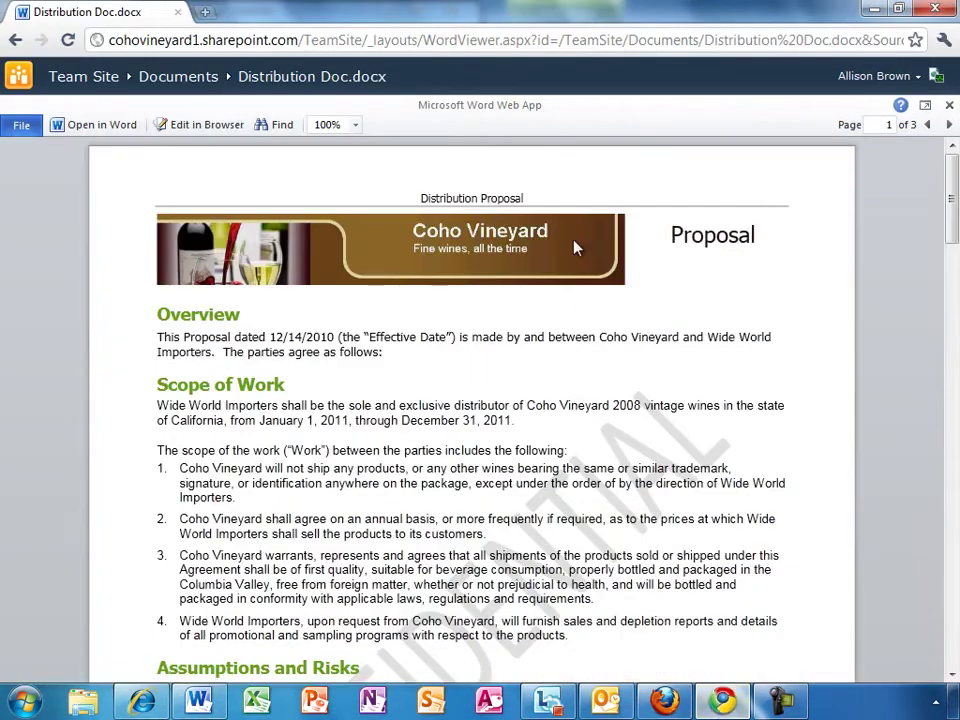
{"action": "key", "text": "super+Right"}
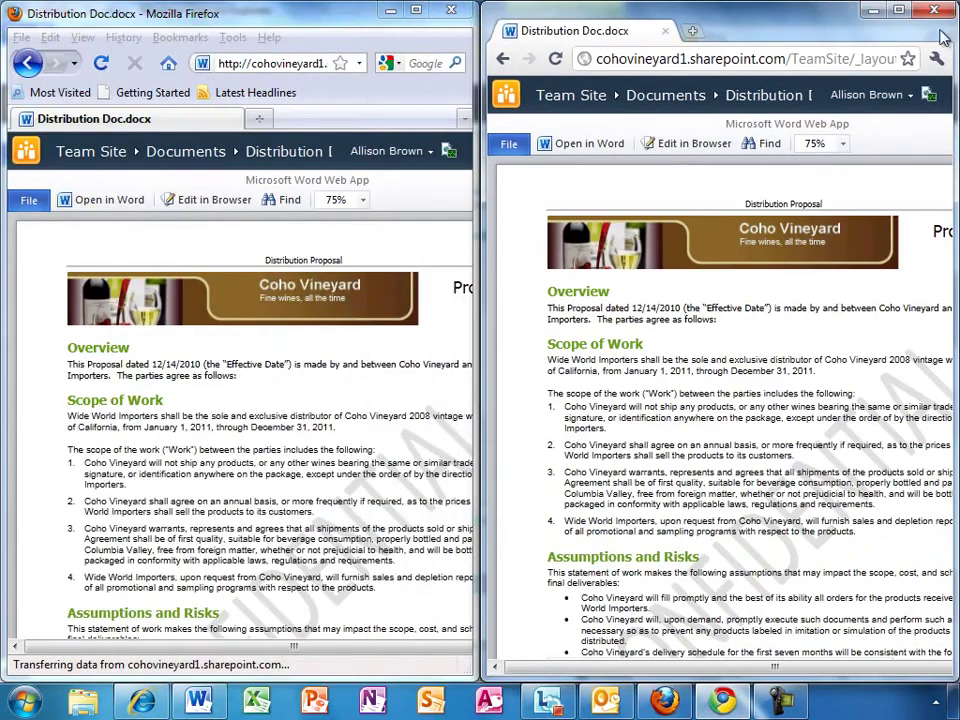
Step: Scroll both the Firefox and Chrome windows down to the Sale Prices table
{"action": "left_click", "coordinate": [348, 20]}
{"action": "scroll", "coordinate": [348, 20], "scroll_direction": "down", "scroll_amount": 3}
{"action": "scroll", "coordinate": [348, 20], "scroll_direction": "down", "scroll_amount": 10}
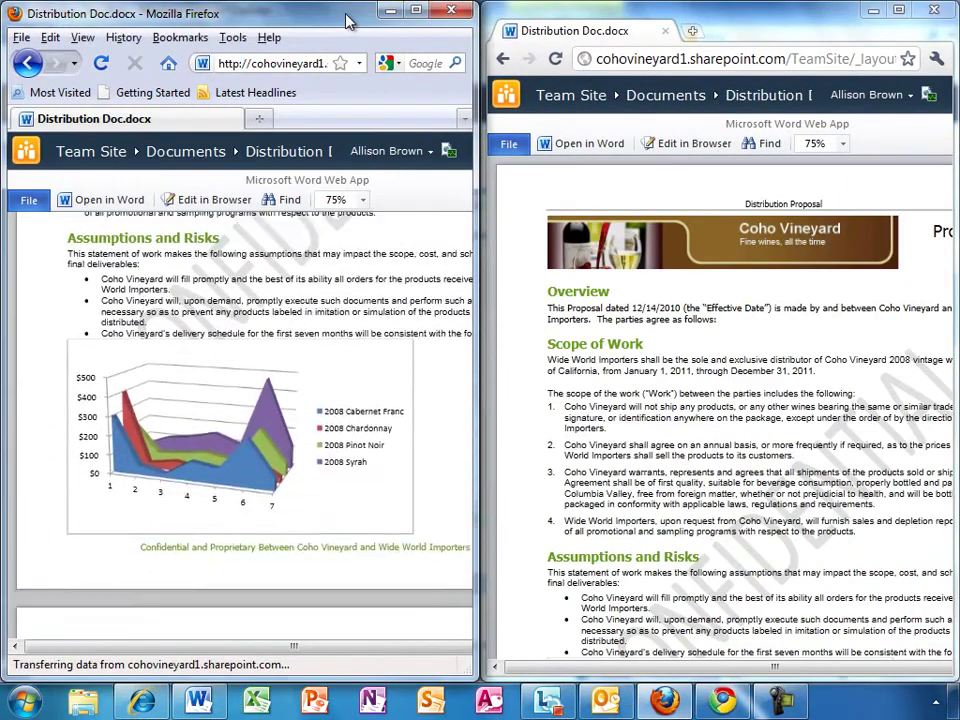
{"action": "left_click", "coordinate": [700, 15]}
{"action": "scroll", "coordinate": [700, 15], "scroll_direction": "down", "scroll_amount": 1}
{"action": "scroll", "coordinate": [700, 15], "scroll_direction": "down", "scroll_amount": 10}
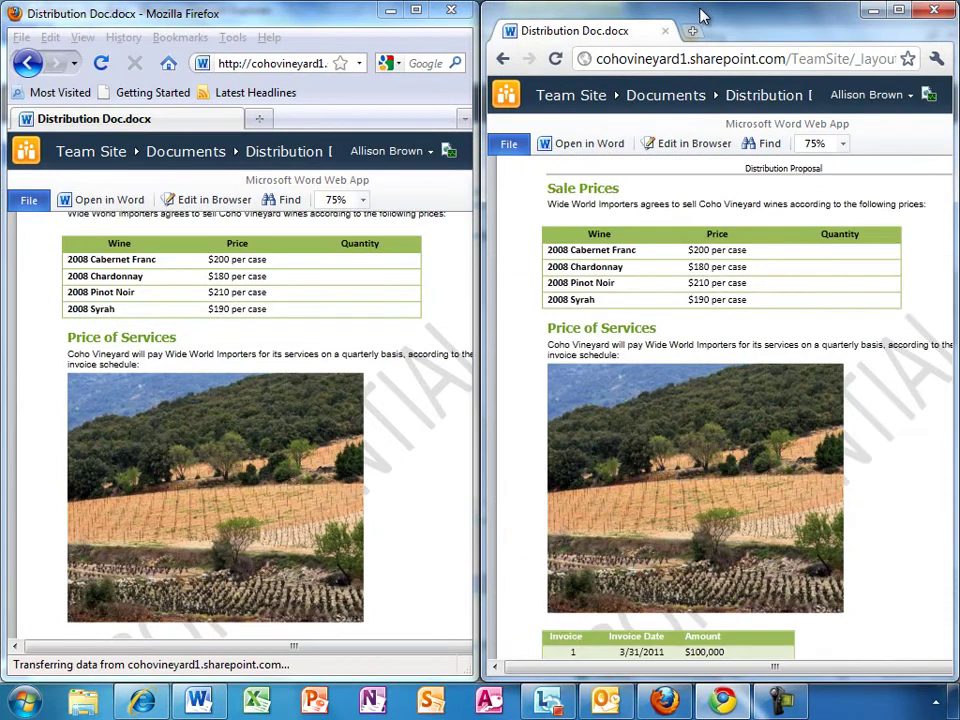
Step: Go back to the Documents library, select Distribution Doc, and sync the library to SharePoint Workspace
{"action": "left_click", "coordinate": [138, 700]}
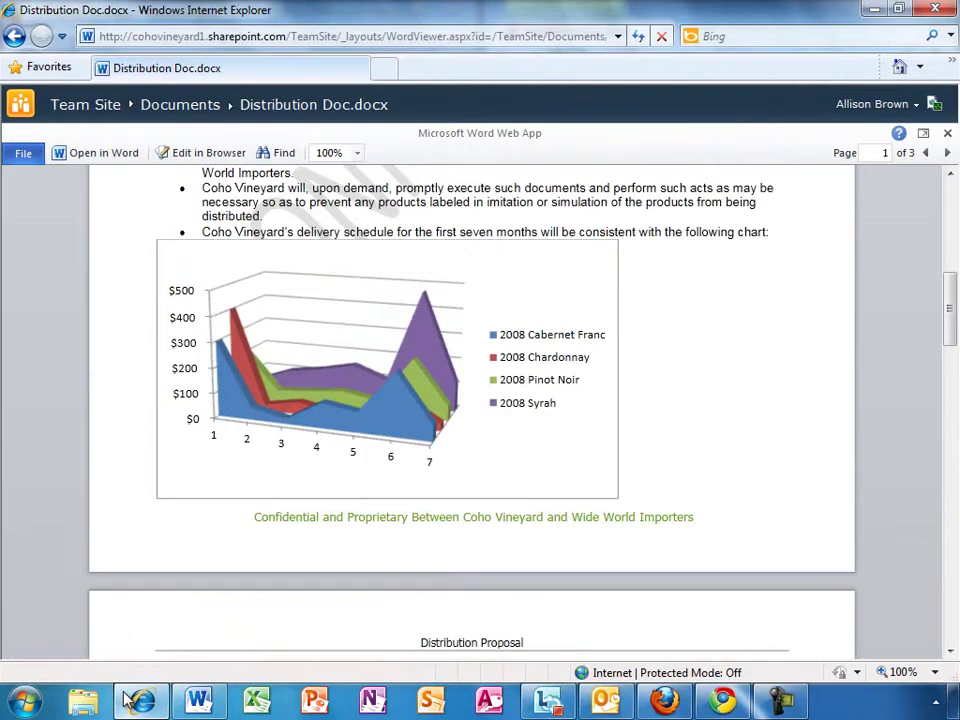
{"action": "left_click", "coordinate": [12, 36]}
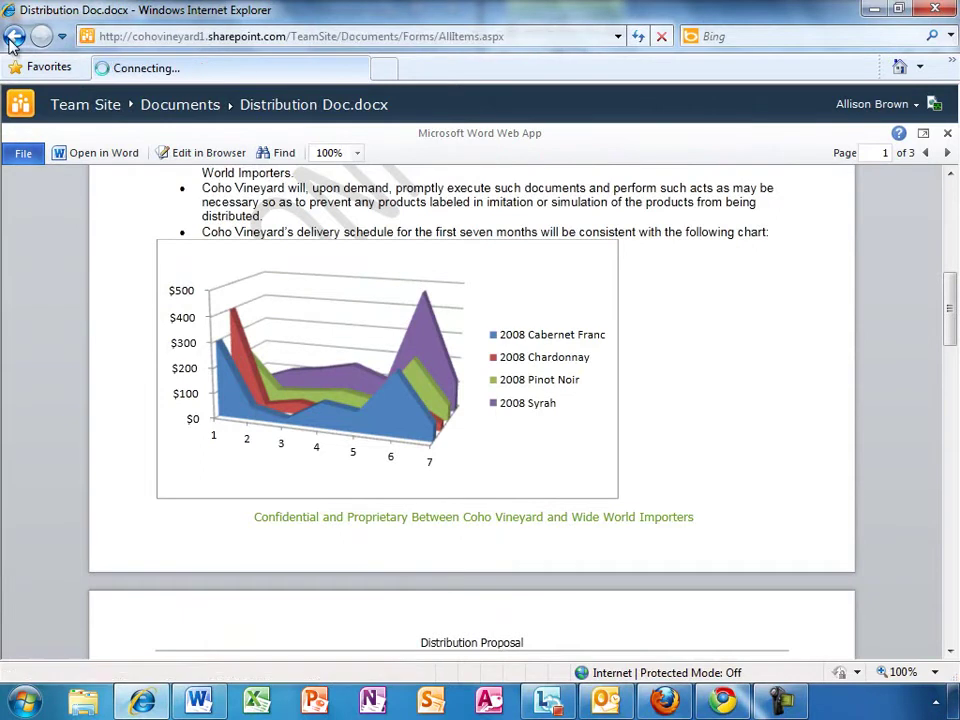
{"action": "left_click", "coordinate": [203, 158]}
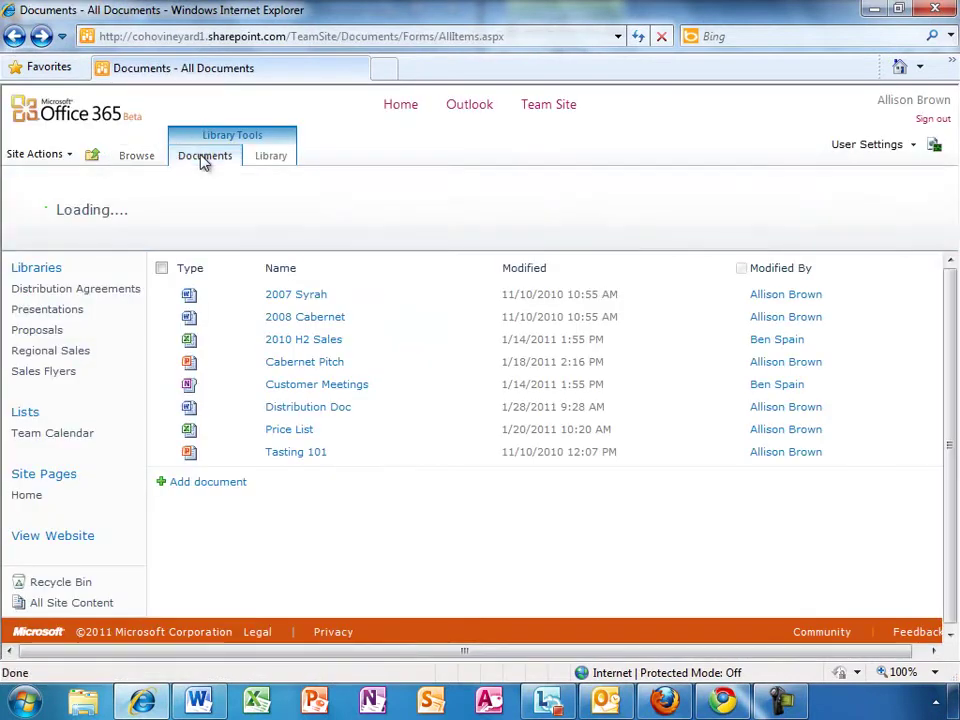
{"action": "left_click", "coordinate": [161, 407]}
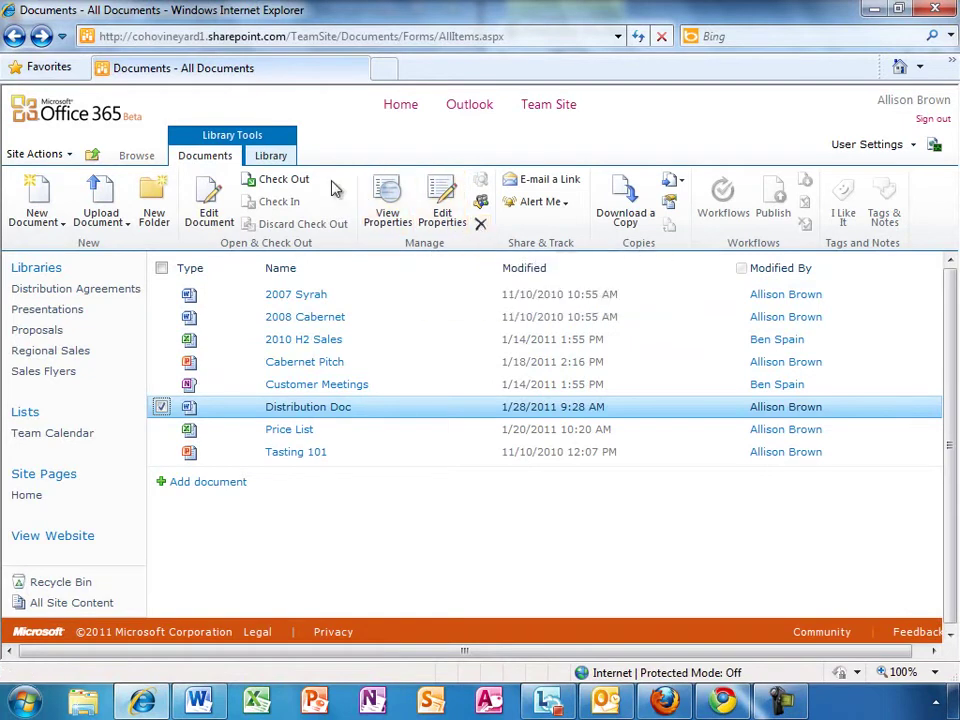
{"action": "left_click", "coordinate": [280, 162]}
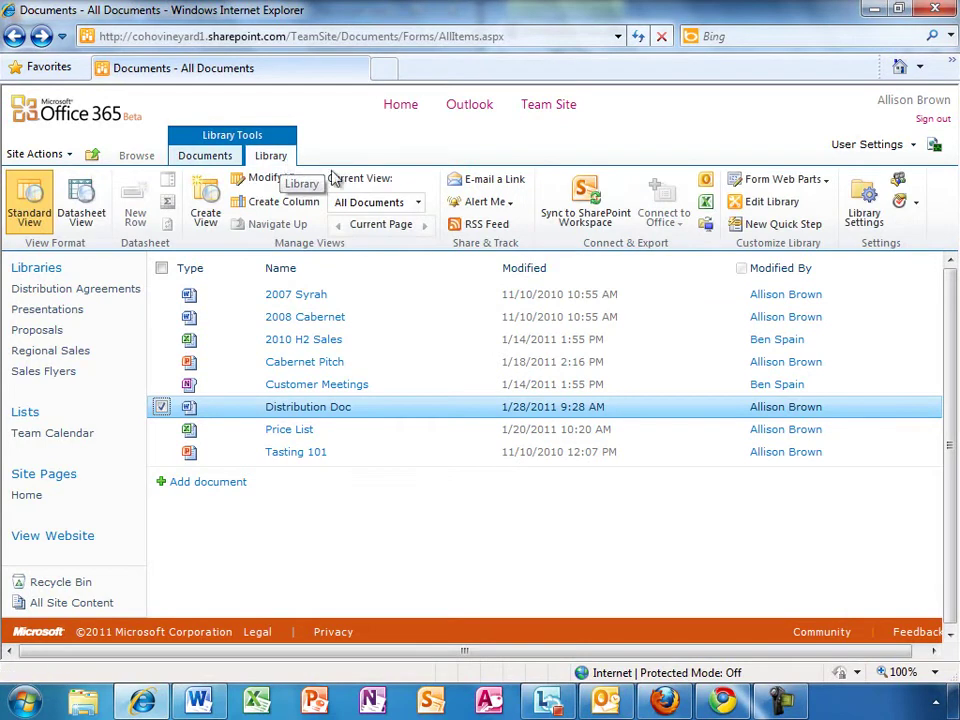
{"action": "left_click", "coordinate": [603, 218]}
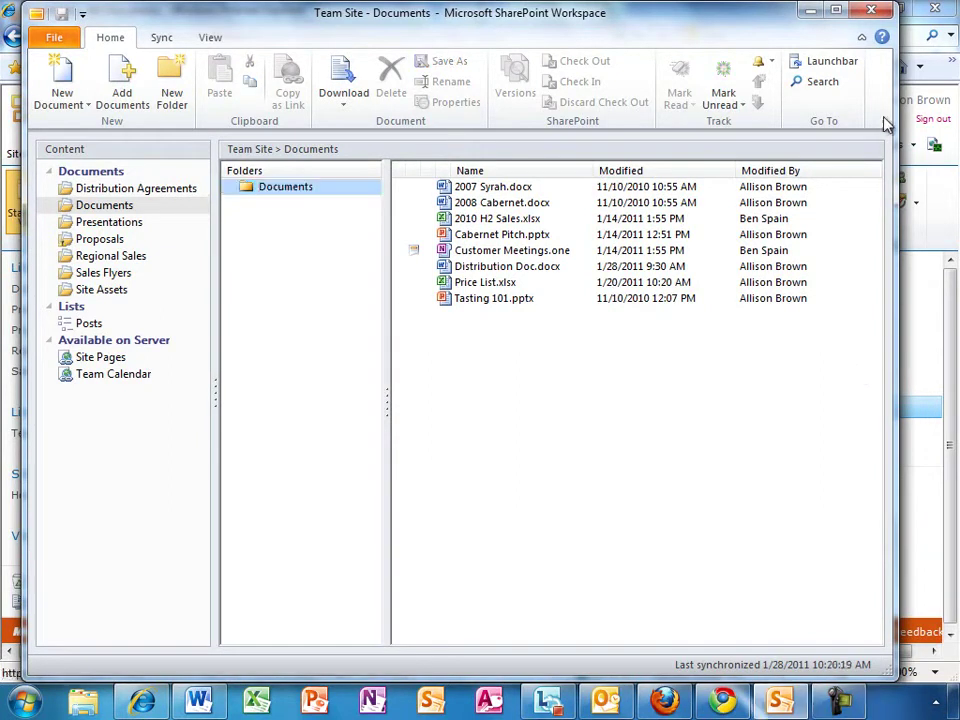
Step: Close SharePoint Workspace after reviewing the synced Documents folder
{"action": "left_click", "coordinate": [878, 13]}
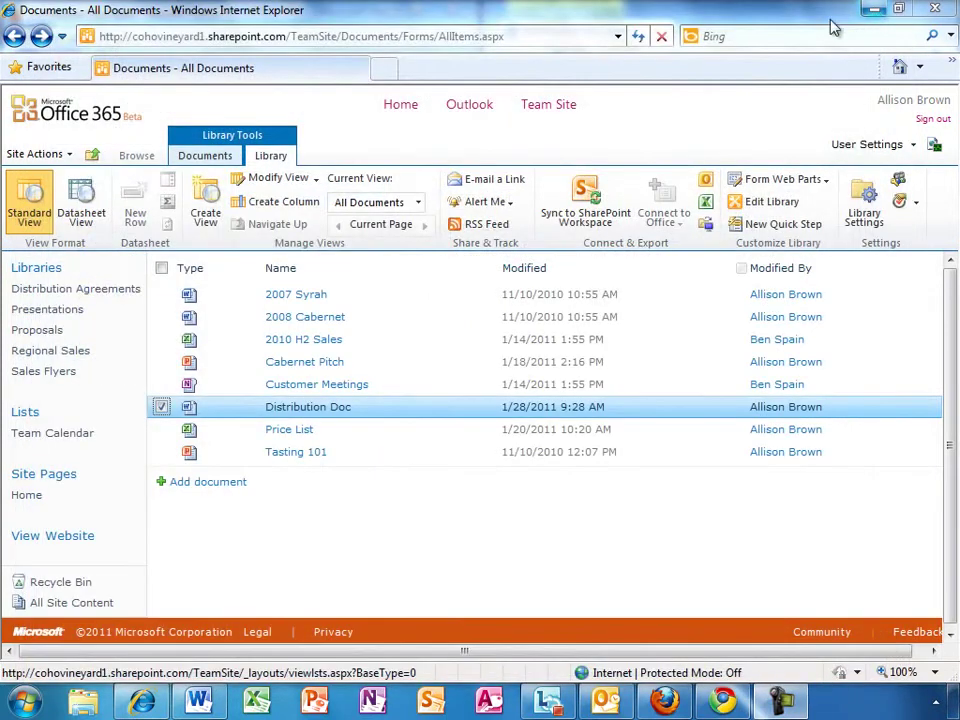
Step: Open the Wine Inventory site from the Browse tab and scroll through the Wine Offerings list
{"action": "left_click", "coordinate": [146, 158]}
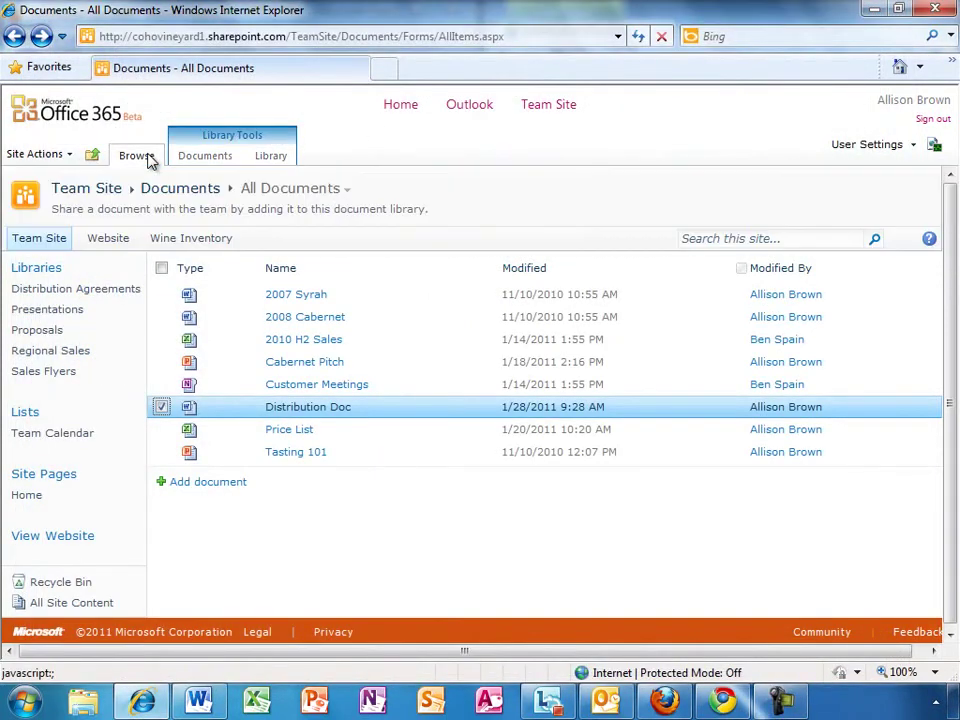
{"action": "left_click", "coordinate": [213, 244]}
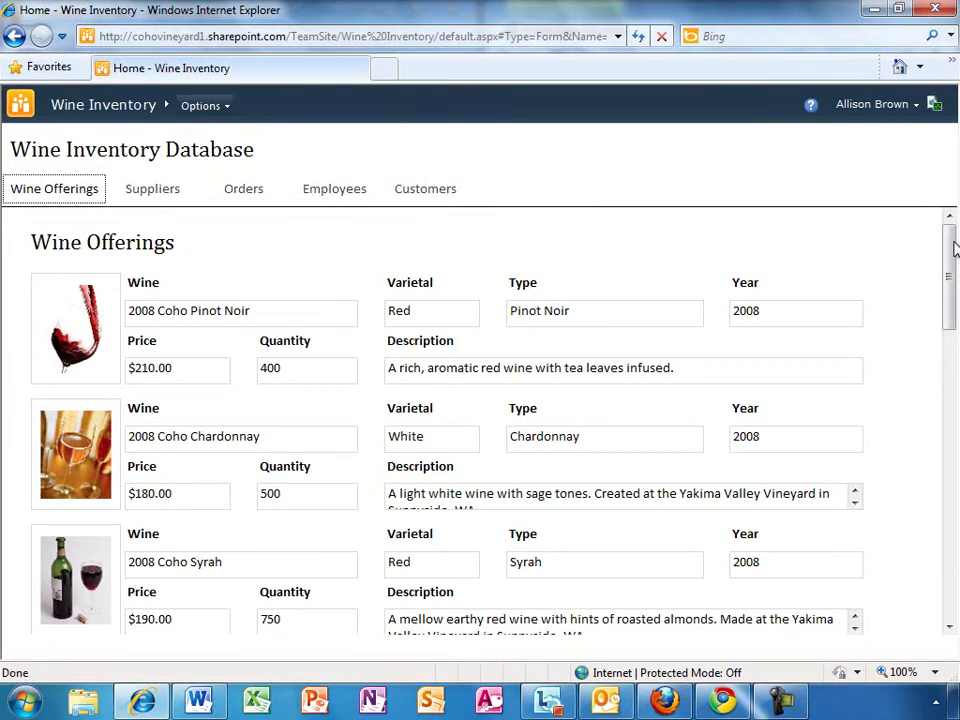
{"action": "left_click_drag", "start_coordinate": [953, 246], "coordinate": [953, 313]}
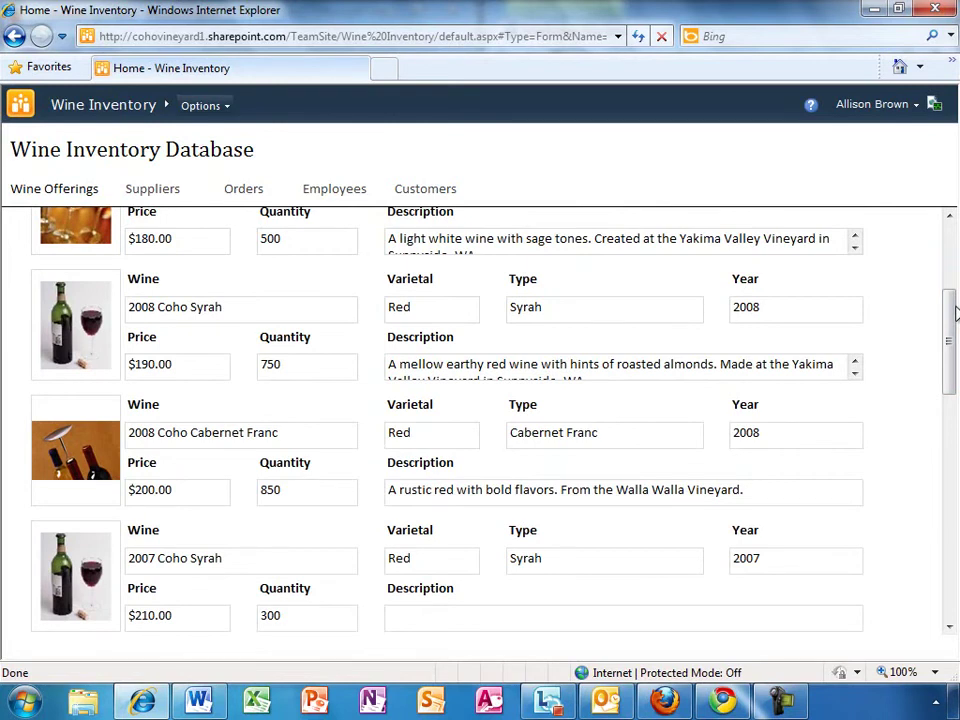
{"action": "left_click_drag", "start_coordinate": [955, 313], "coordinate": [955, 238]}
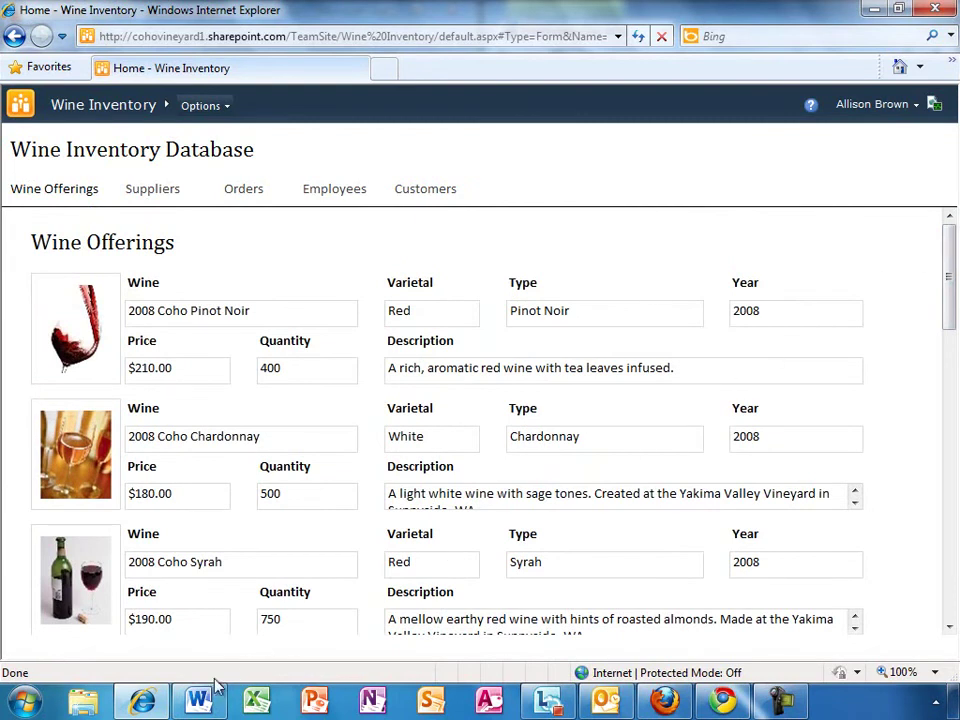
Step: Switch to Distribution Doc in Word, leave Backstage, and scroll to the Sale Prices table
{"action": "mouse_move", "coordinate": [195, 707]}
{"action": "left_click", "coordinate": [183, 591]}
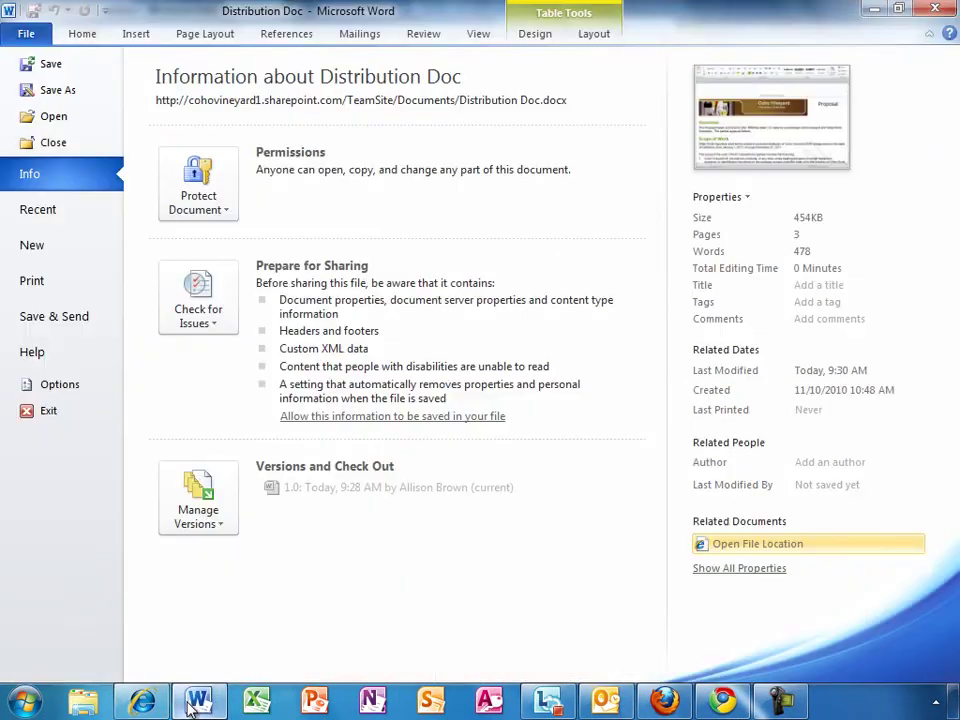
{"action": "left_click", "coordinate": [84, 36]}
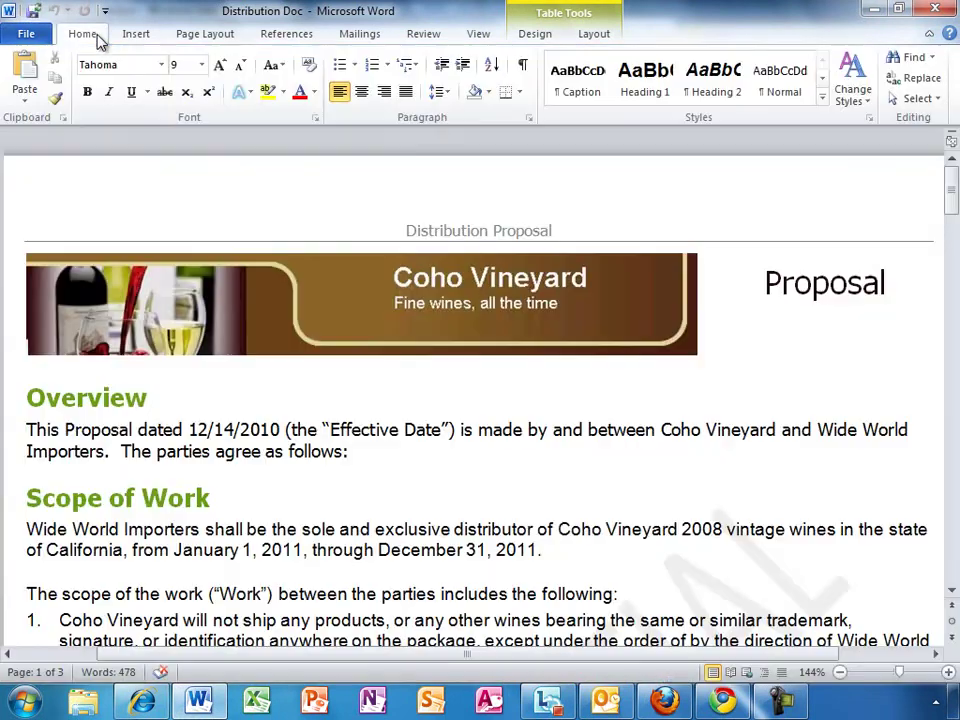
{"action": "left_click_drag", "start_coordinate": [954, 189], "coordinate": [954, 338]}
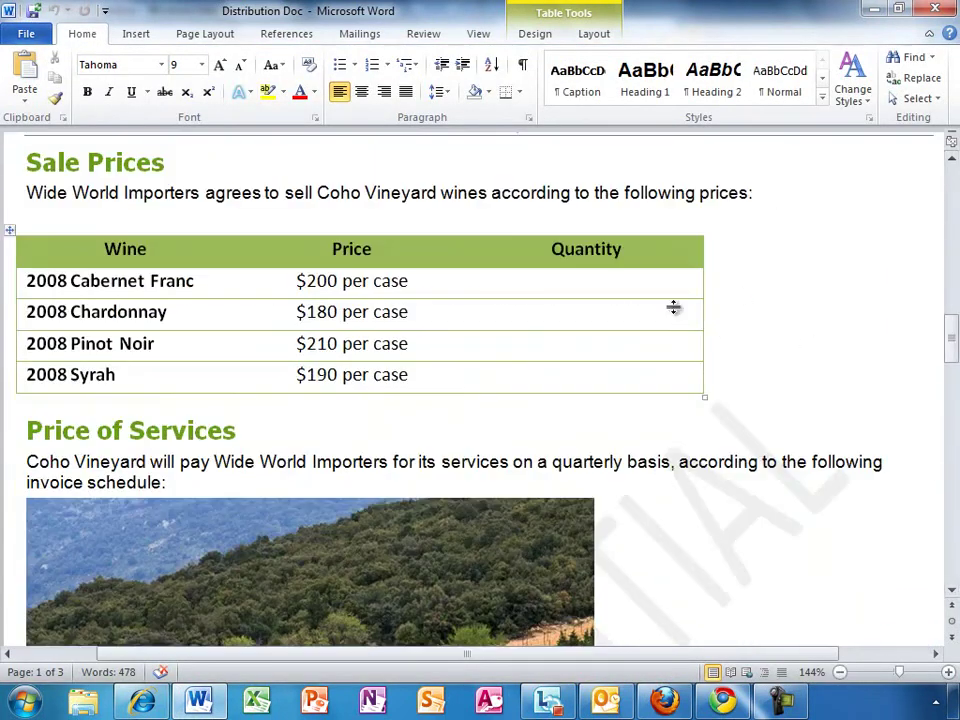
Step: Enter quantities 200, 300, 400 and 500 for Cabernet Franc, Chardonnay, Pinot Noir and Syrah
{"action": "left_click", "coordinate": [623, 284]}
{"action": "type", "text": "200"}
{"action": "key", "text": "Down"}
{"action": "type", "text": "300"}
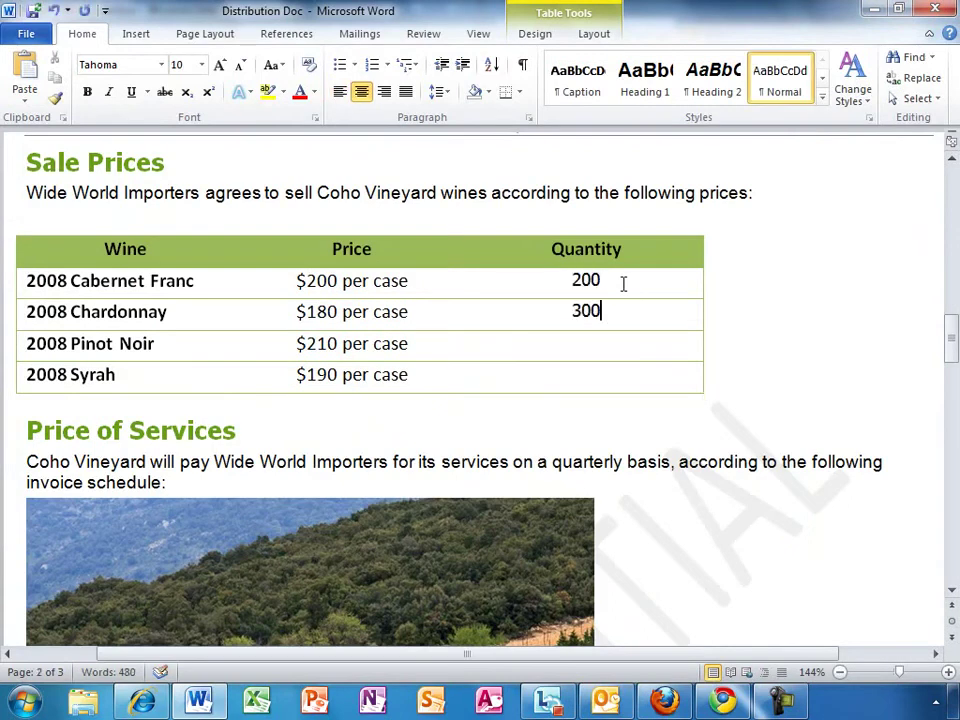
{"action": "key", "text": "Down"}
{"action": "type", "text": "400"}
{"action": "key", "text": "Down"}
{"action": "type", "text": "500"}
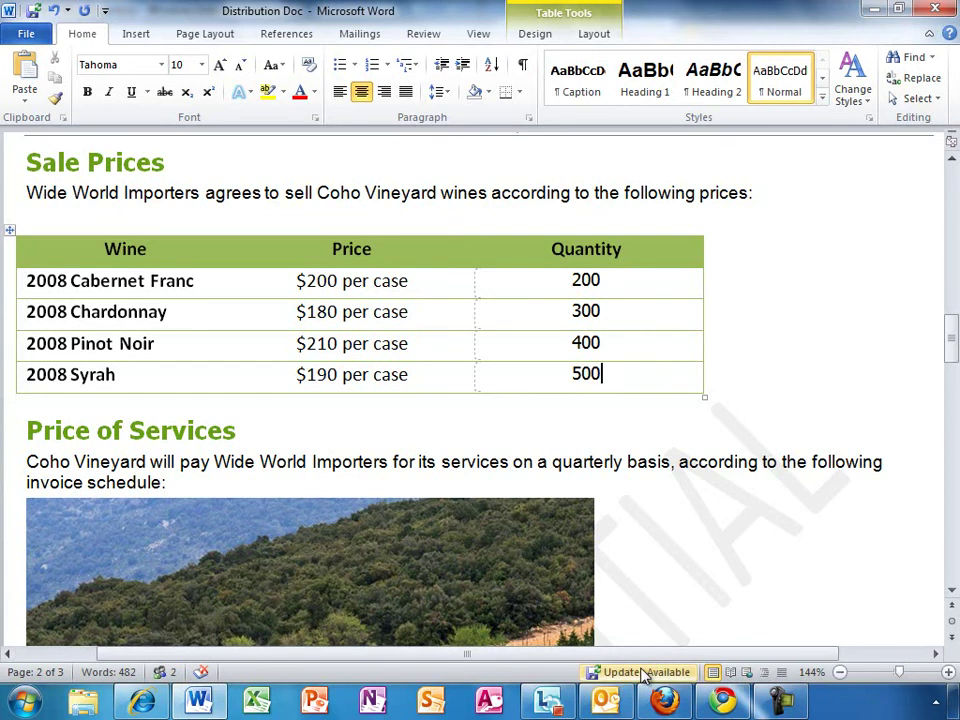
{"action": "mouse_move", "coordinate": [644, 674]}
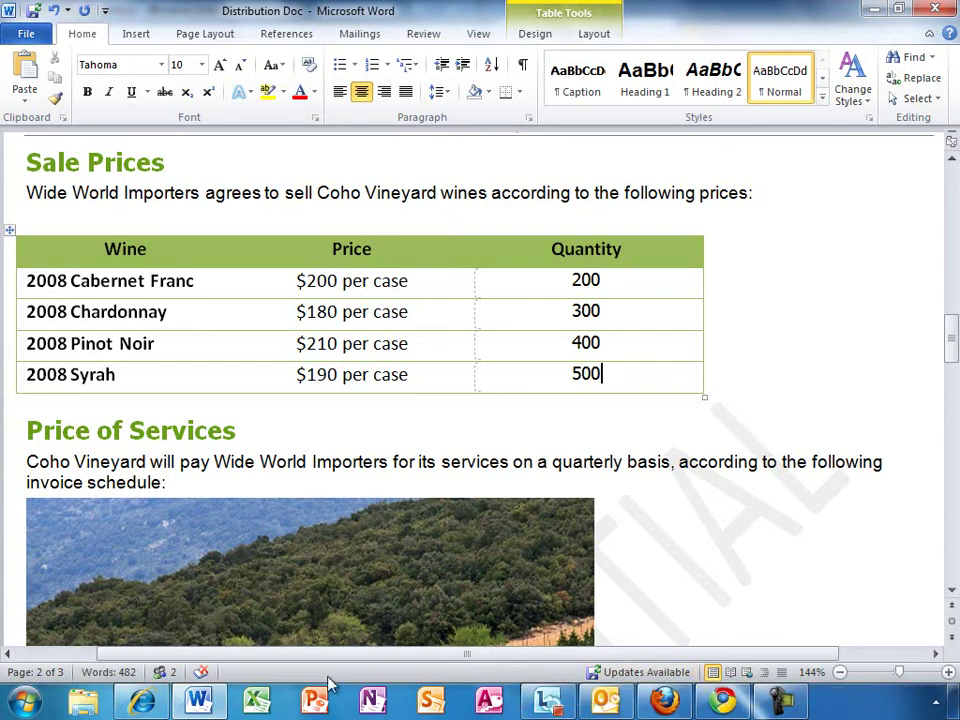
Step: From the status-bar authors list, open the co-author's contact card and start an IM chat
{"action": "left_click", "coordinate": [176, 677]}
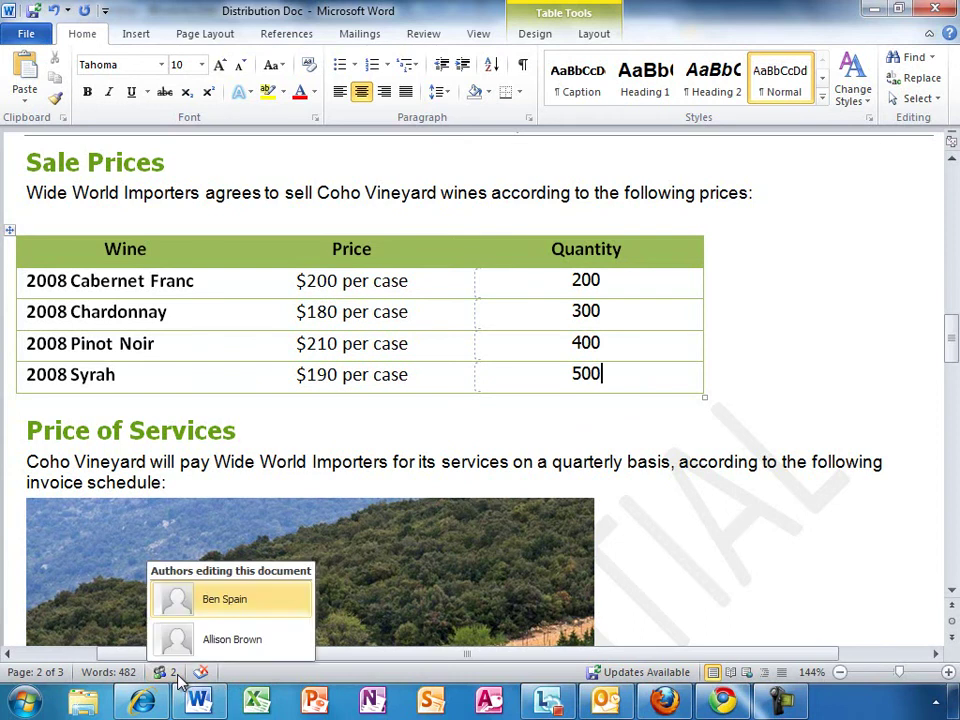
{"action": "left_click", "coordinate": [224, 602]}
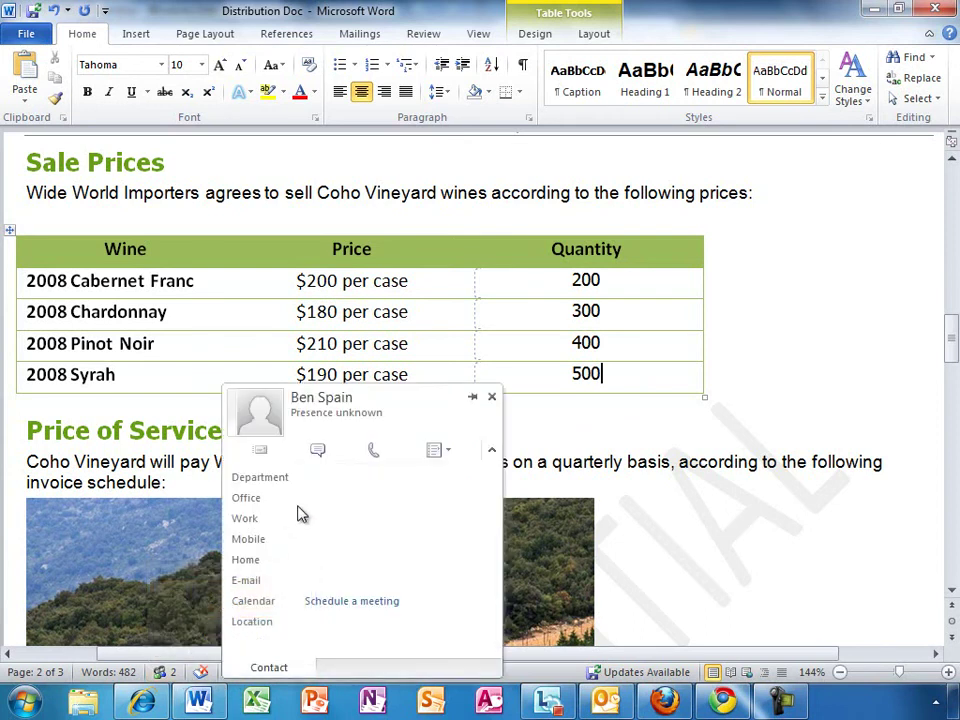
{"action": "left_click", "coordinate": [318, 451]}
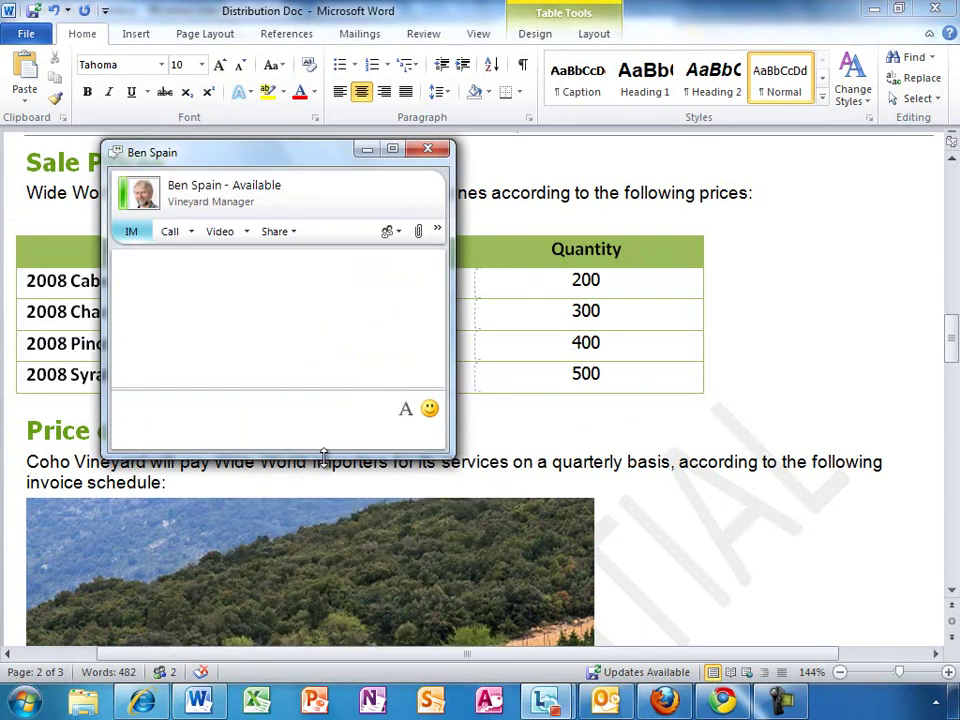
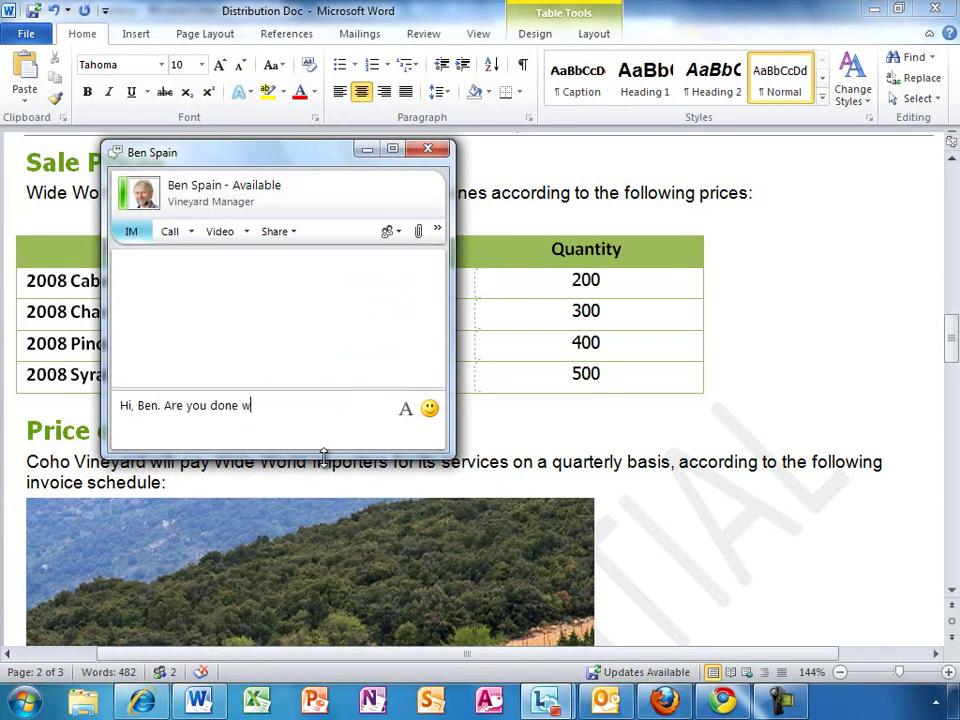
Step: Confirm in Lync the co-author finished their distribution doc edits, then save to merge the red header
{"action": "type", "text": "ith your edits to the dis"}
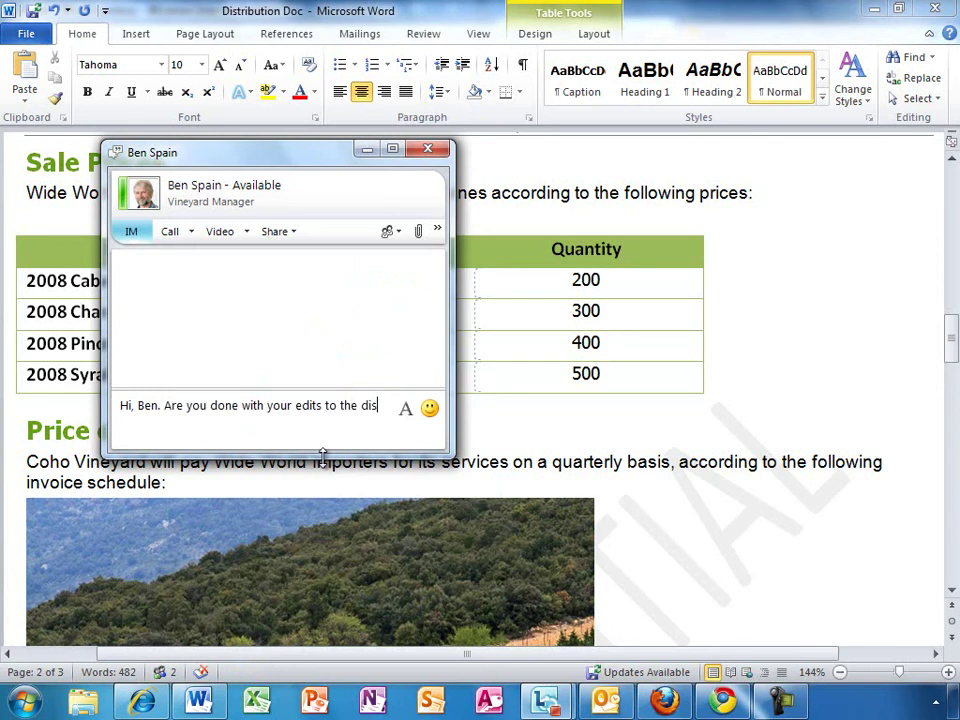
{"action": "type", "text": "tribution doc?"}
{"action": "key", "text": "Return"}
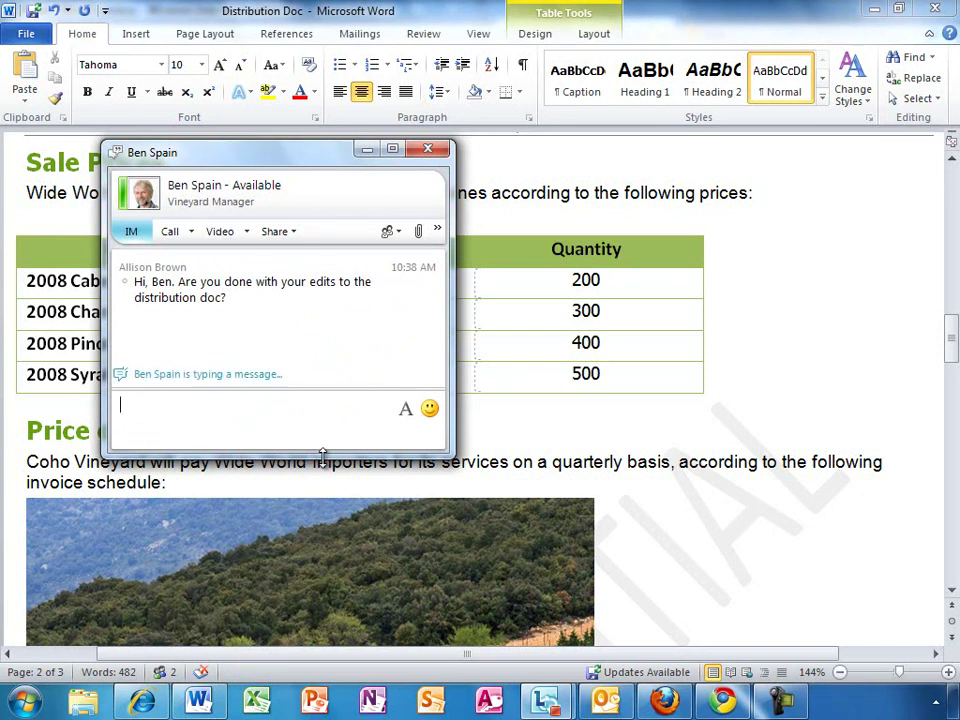
{"action": "type", "text": "OK, thanks."}
{"action": "key", "text": "Return"}
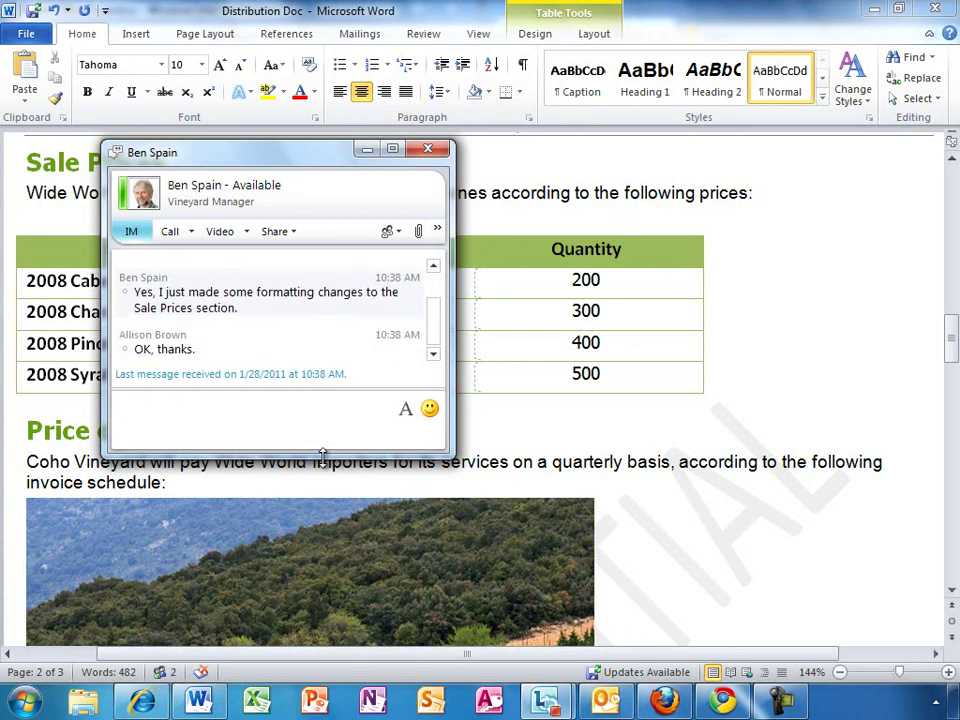
{"action": "left_click", "coordinate": [428, 149]}
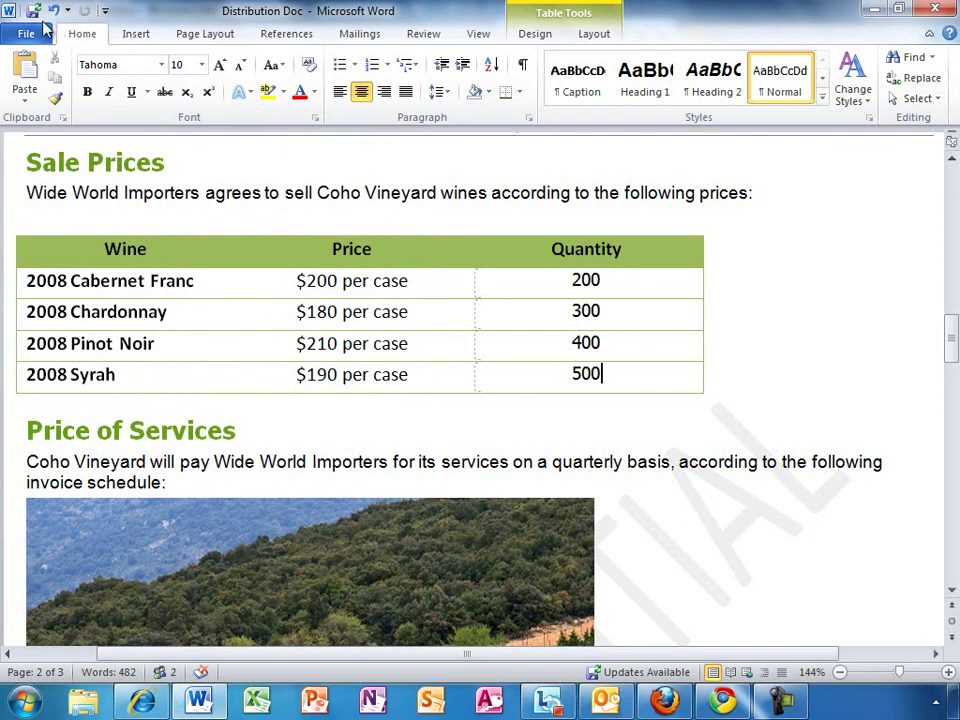
{"action": "left_click", "coordinate": [34, 12]}
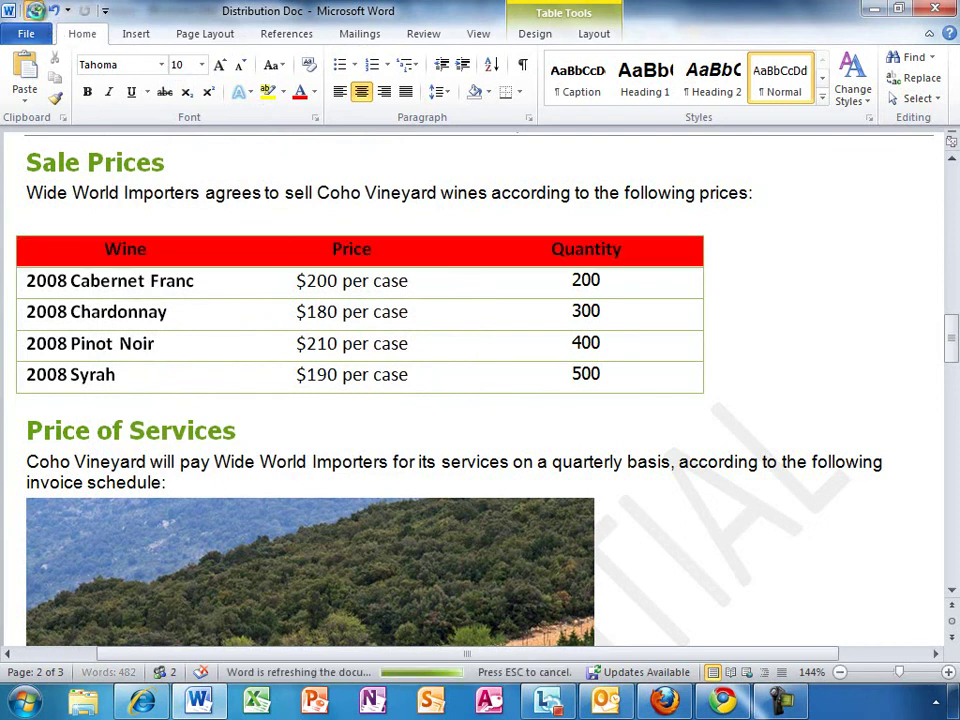